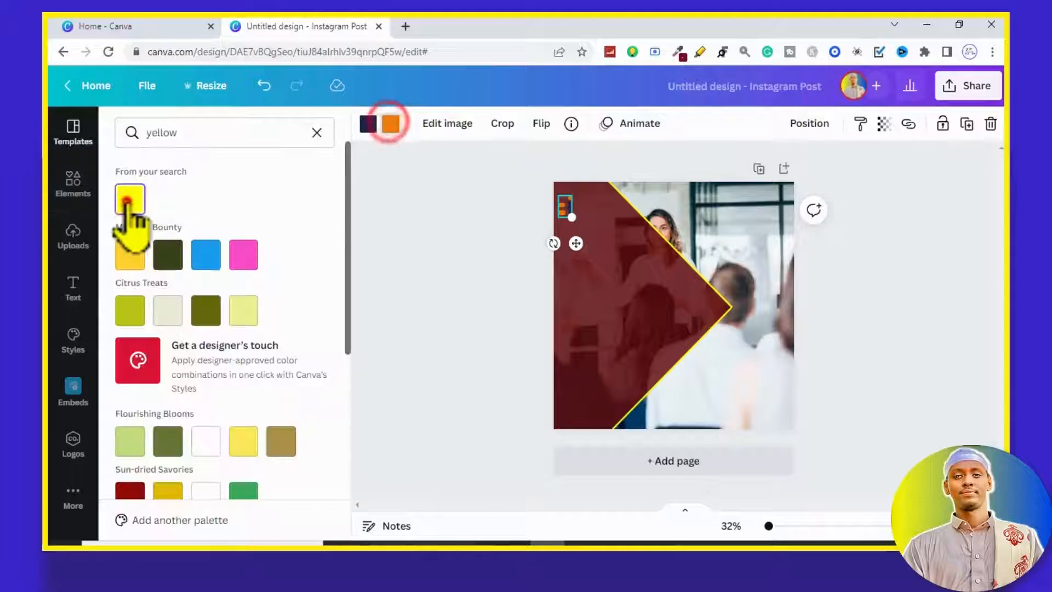
Step: Recolour the logo's orange parts yellow and its dark blue part black
click(130, 200)
click(368, 125)
click(317, 134)
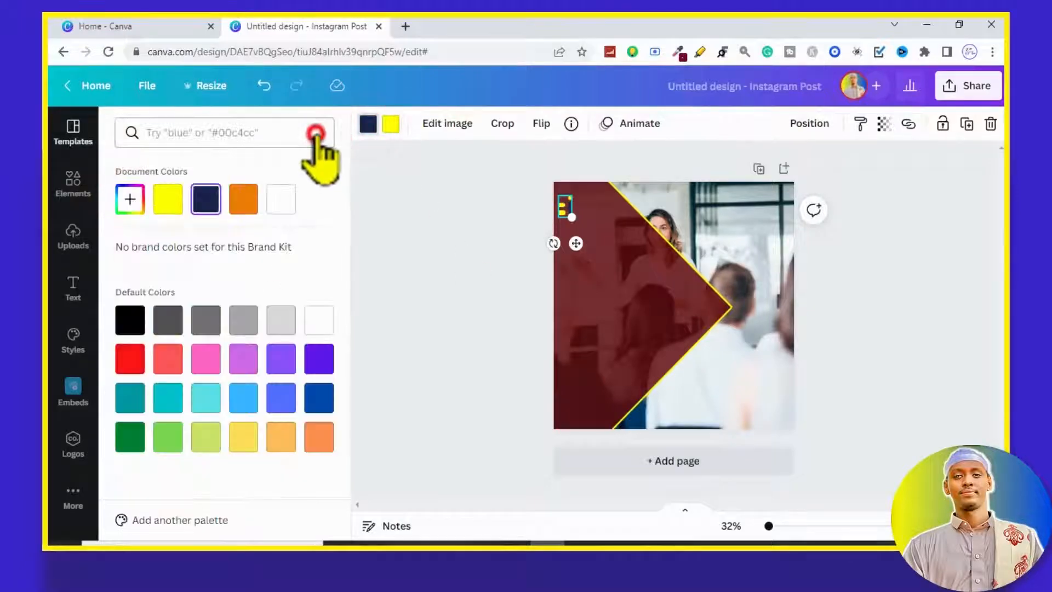
click(130, 318)
click(405, 276)
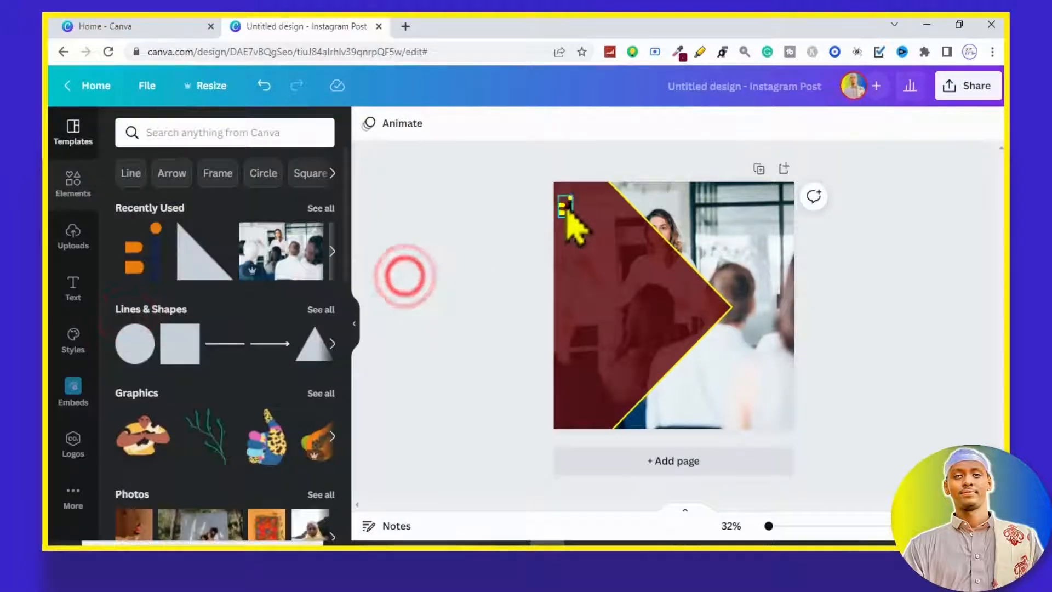
click(565, 204)
click(472, 223)
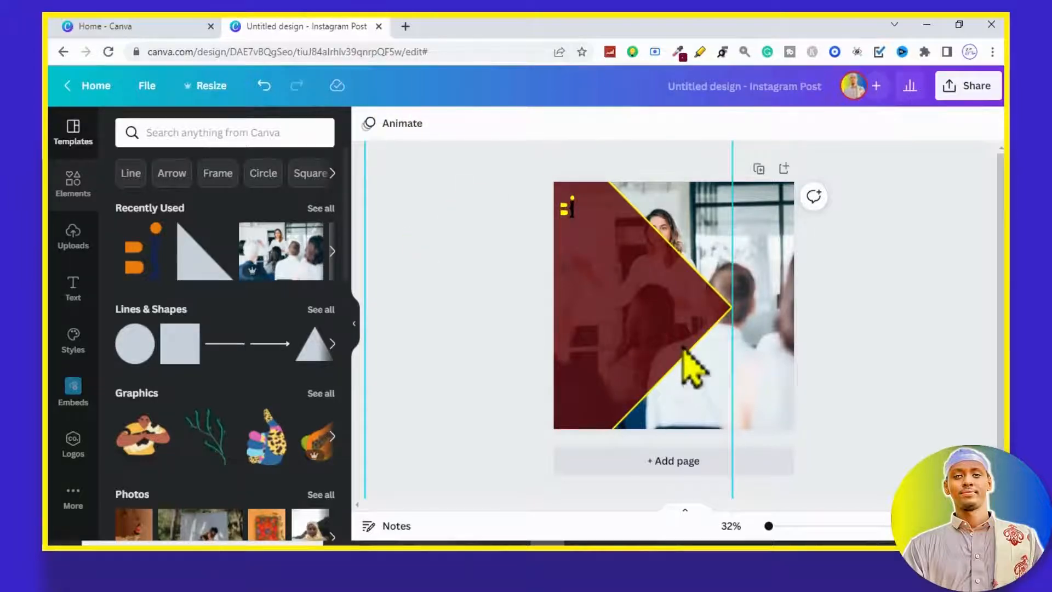
Step: Add the text "disign market" on two lines and reduce its line spacing
key(t)
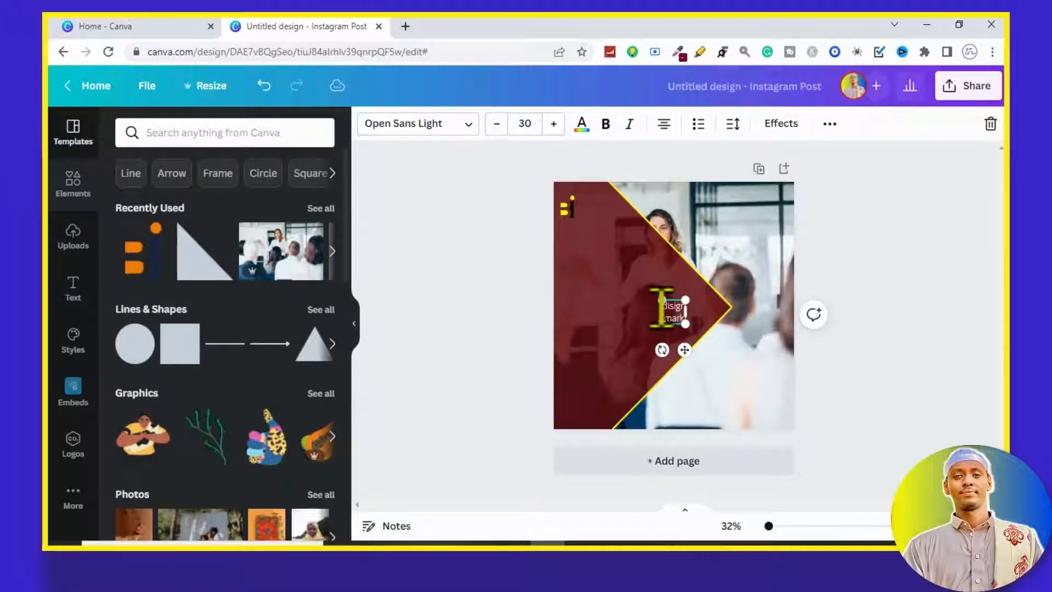
click(732, 127)
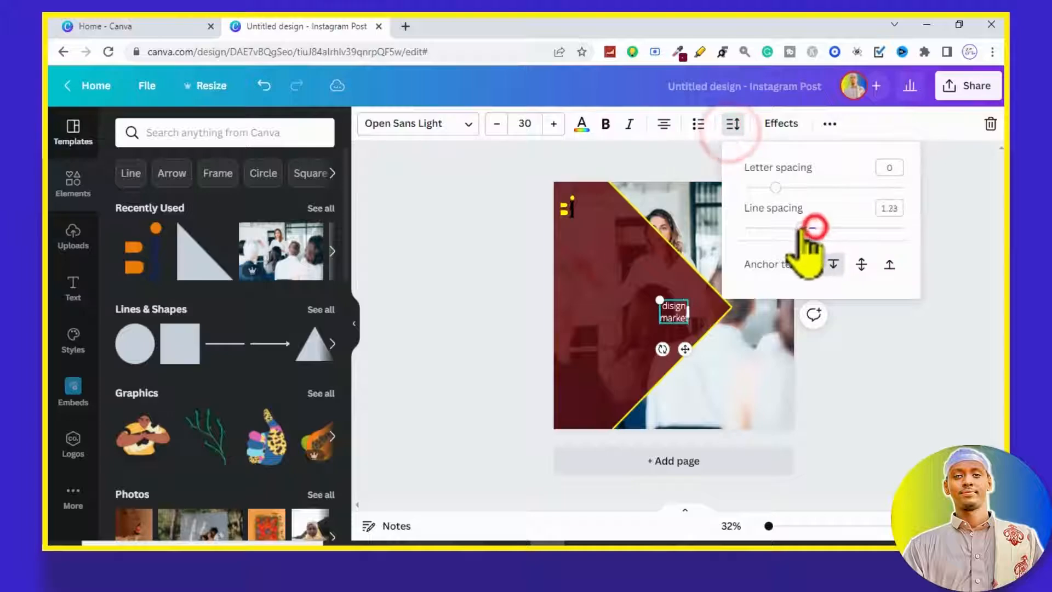
drag(749, 228, 790, 228)
click(892, 387)
click(674, 311)
click(733, 123)
click(863, 381)
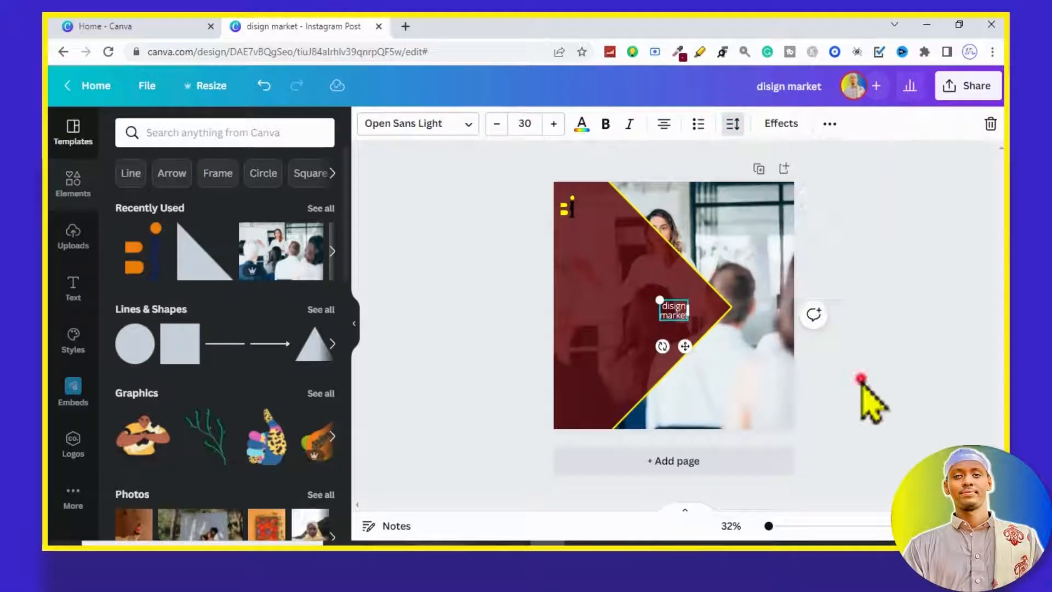
Step: Change the "disign market" text to uppercase and align it left
click(830, 123)
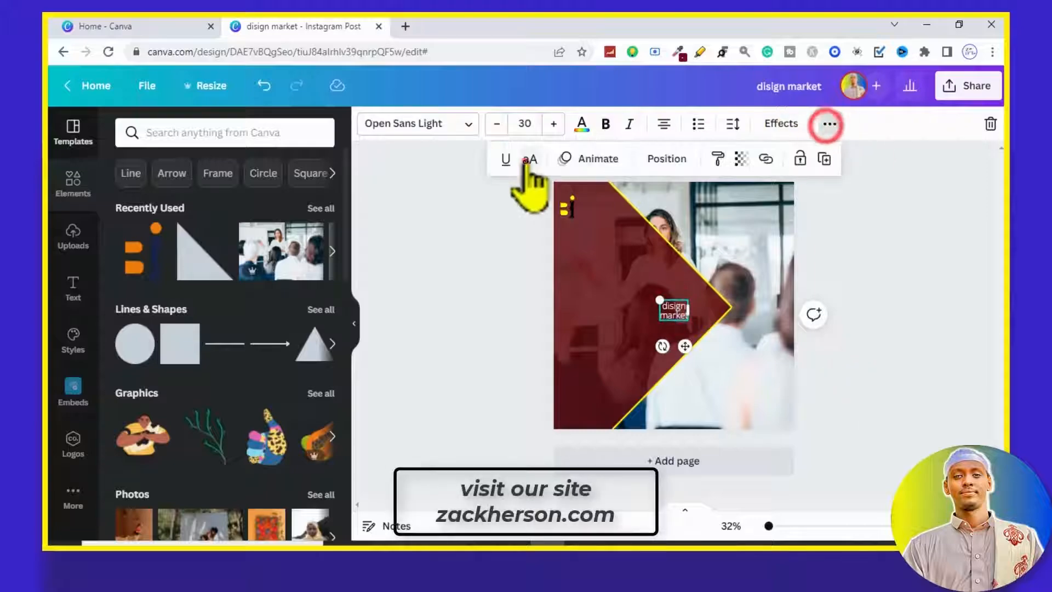
click(525, 159)
click(538, 332)
click(675, 321)
click(664, 124)
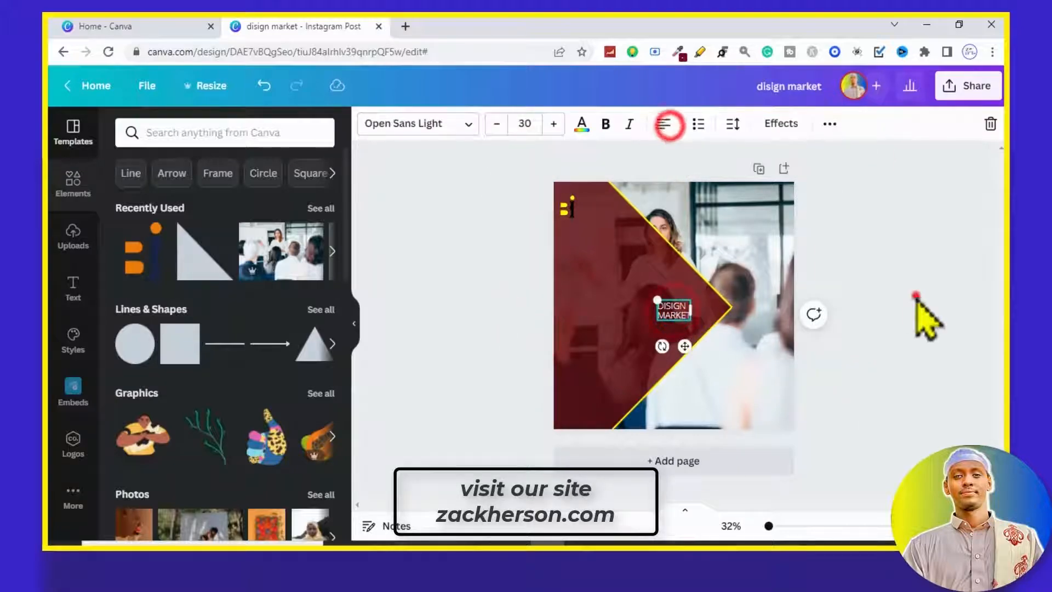
click(916, 295)
Step: Place the "DISIGN MARKET" text beside the logo and colour the word "DISIGN" yellow
drag(681, 310, 602, 210)
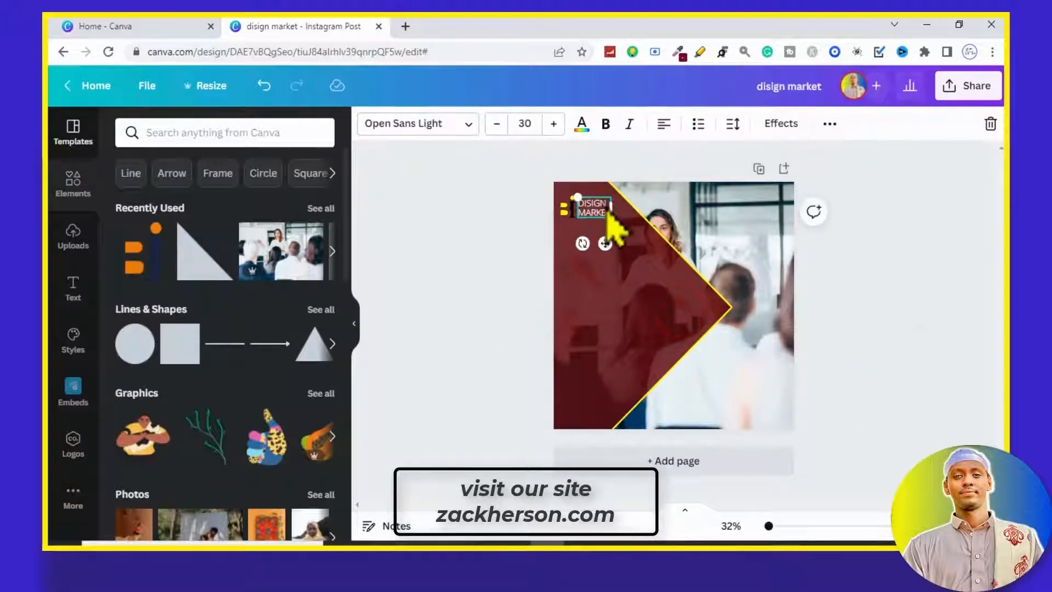
click(582, 124)
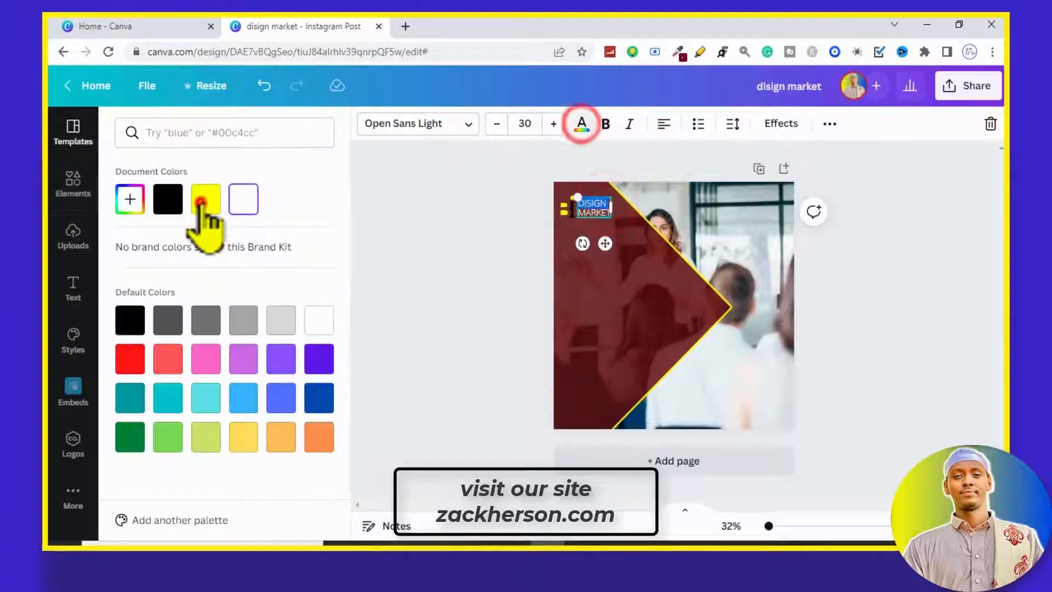
click(206, 199)
click(409, 264)
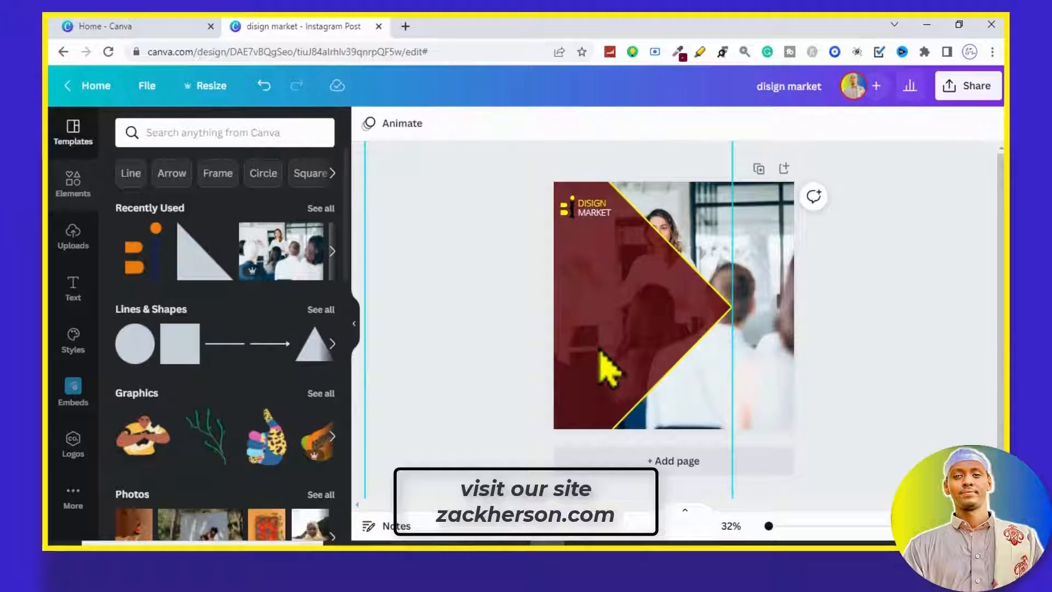
Step: Add the heading "DIGITAL MARKETING EXPERT" on three lines and line its words up along the left edge
double_click(661, 305)
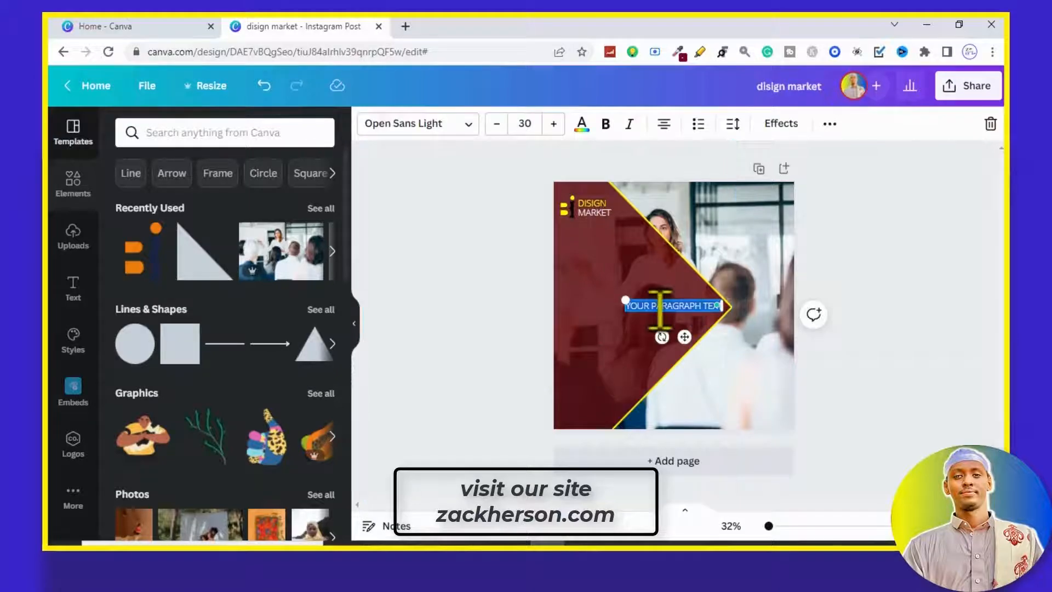
text(DIGITAL MARKETING EXPERT)
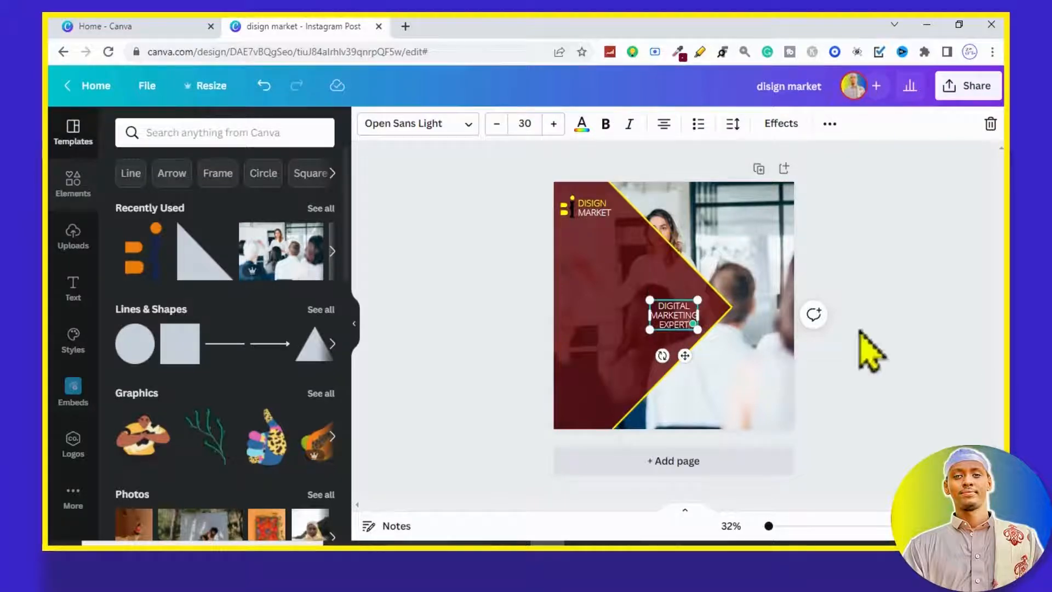
click(663, 125)
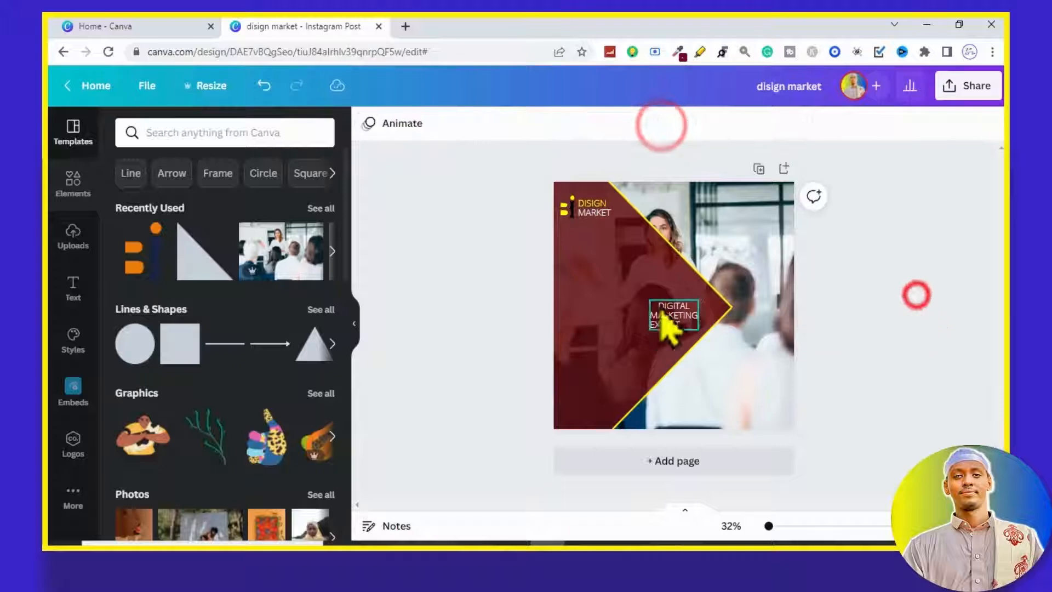
click(666, 126)
click(963, 369)
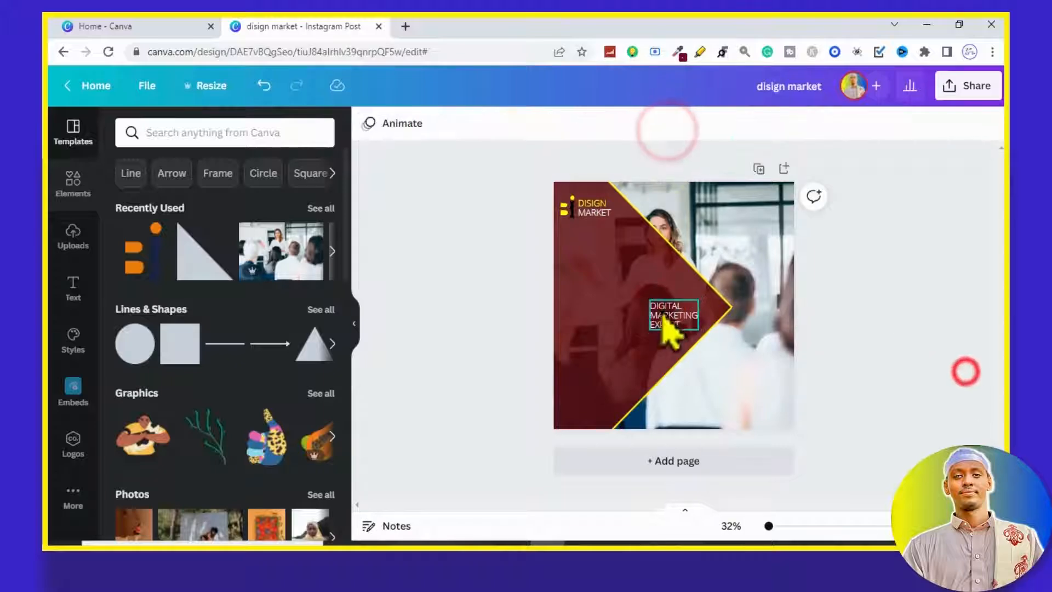
Step: Enlarge the heading to about size 67 and place it below the logo near the design's left edge
click(669, 321)
drag(649, 299, 597, 277)
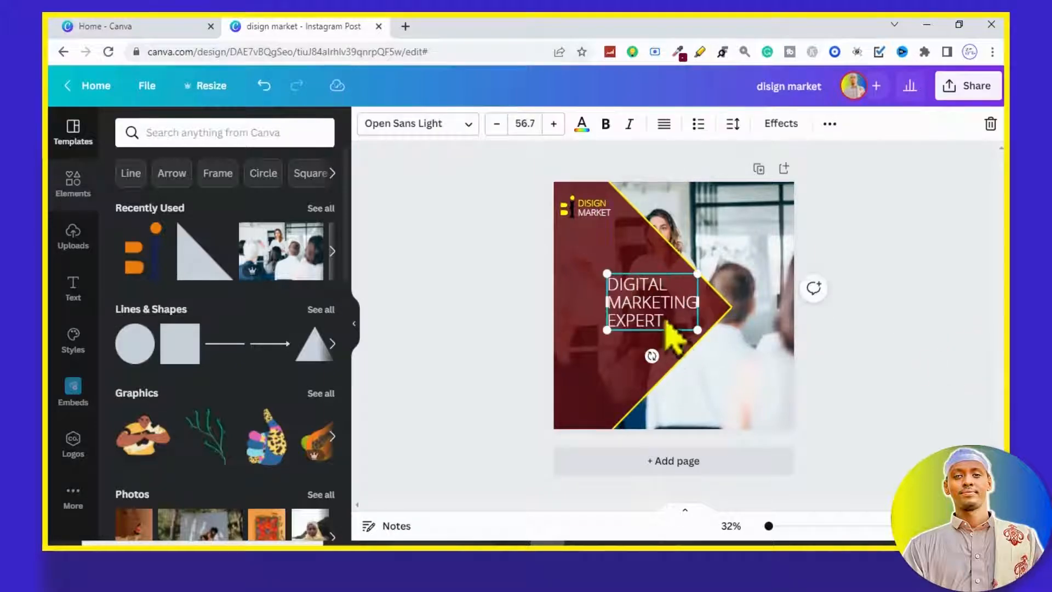
drag(672, 324, 560, 276)
click(950, 353)
Step: Make the words "MARKETING EXPERT" in the heading bold
click(629, 297)
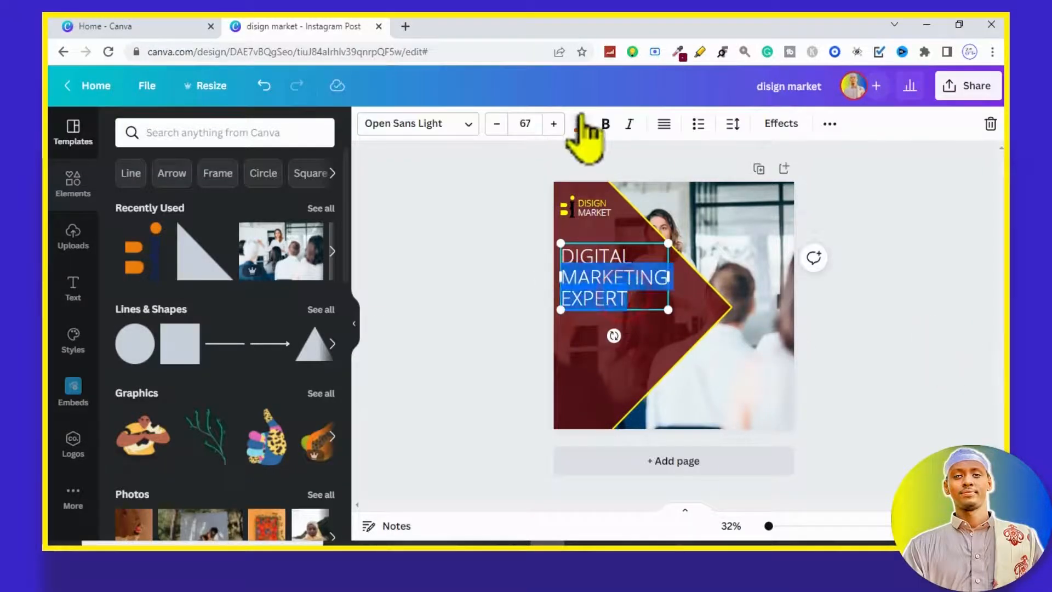
click(607, 125)
click(496, 256)
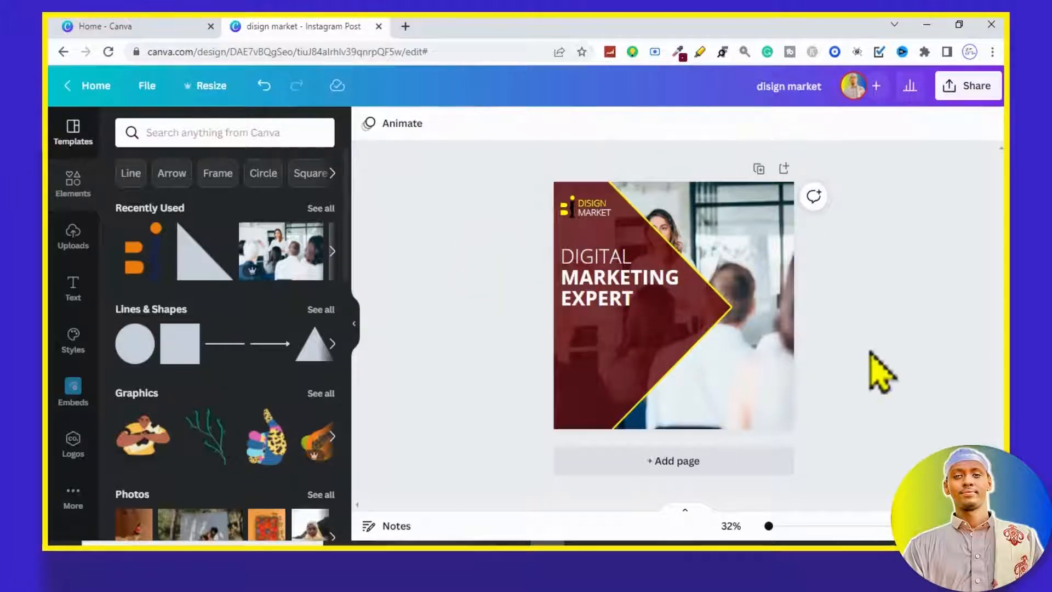
Step: Add the tagline "GET OUT MORE OF YOUR WILDEST WORLD FOR SUCCESS" and place it below the heading
key(t)
drag(682, 335, 677, 364)
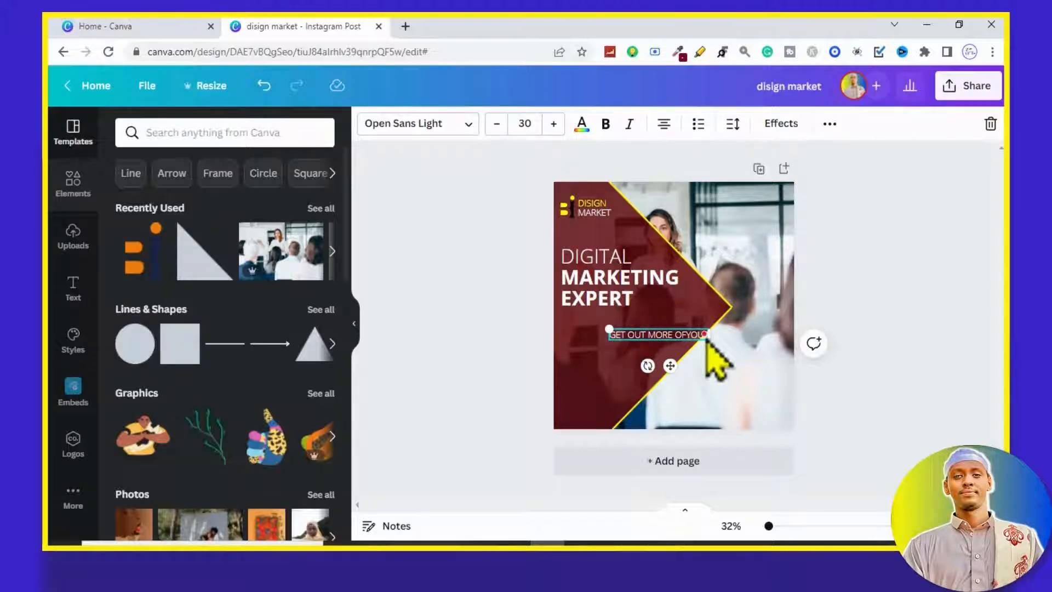
click(665, 97)
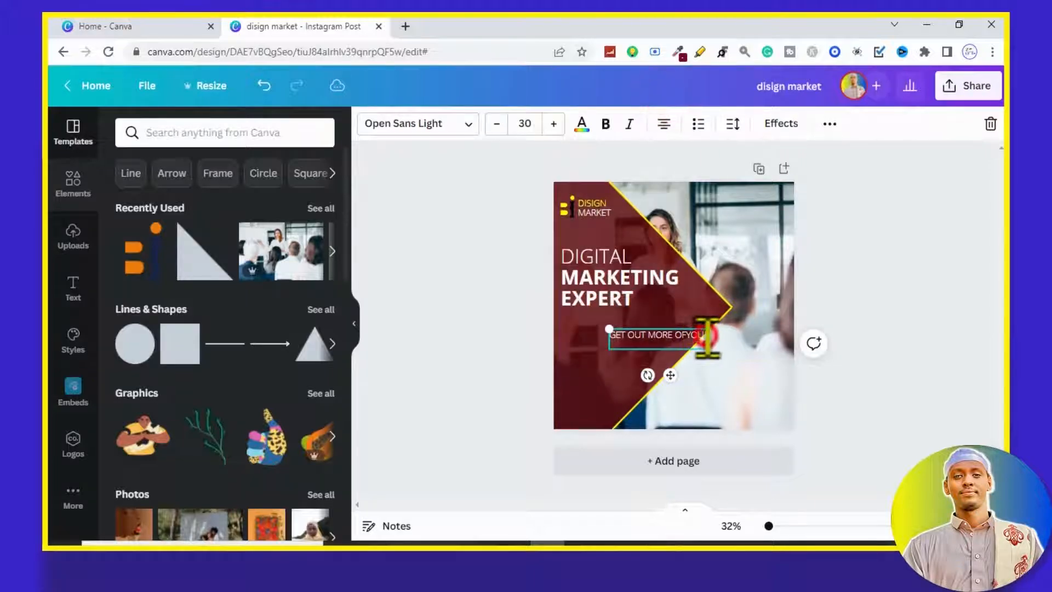
click(912, 400)
click(682, 333)
drag(672, 375, 624, 364)
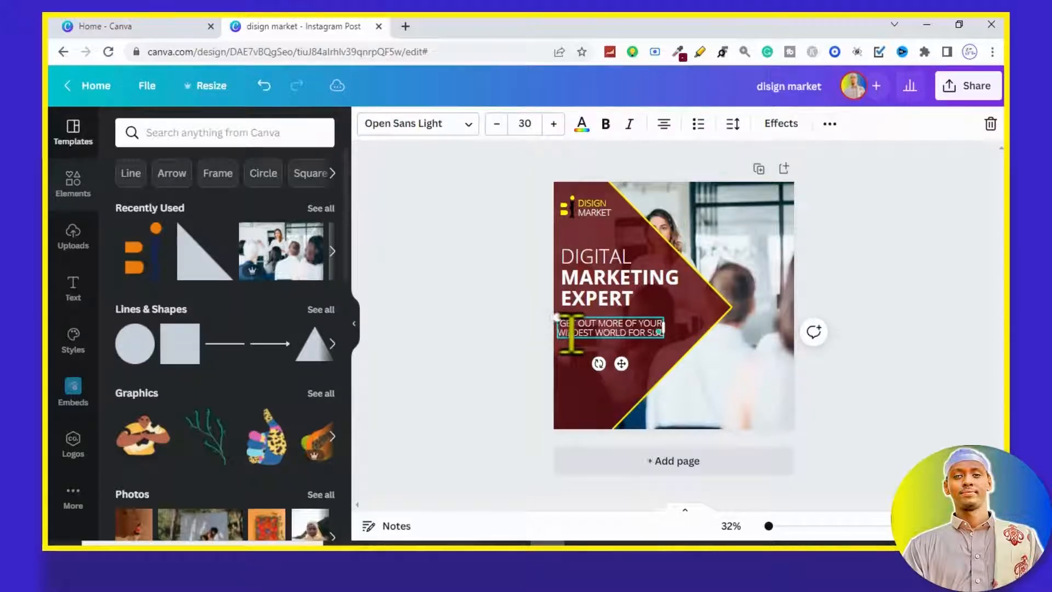
click(901, 400)
Step: Left-align the tagline, fit it on two lines and line it up directly under the heading
click(641, 342)
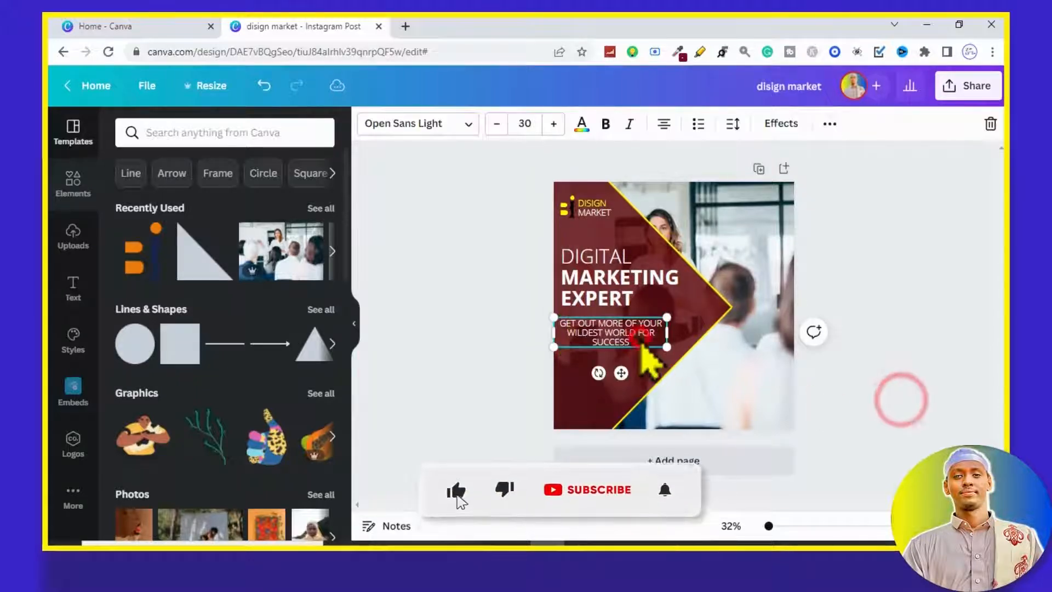
click(669, 131)
click(927, 324)
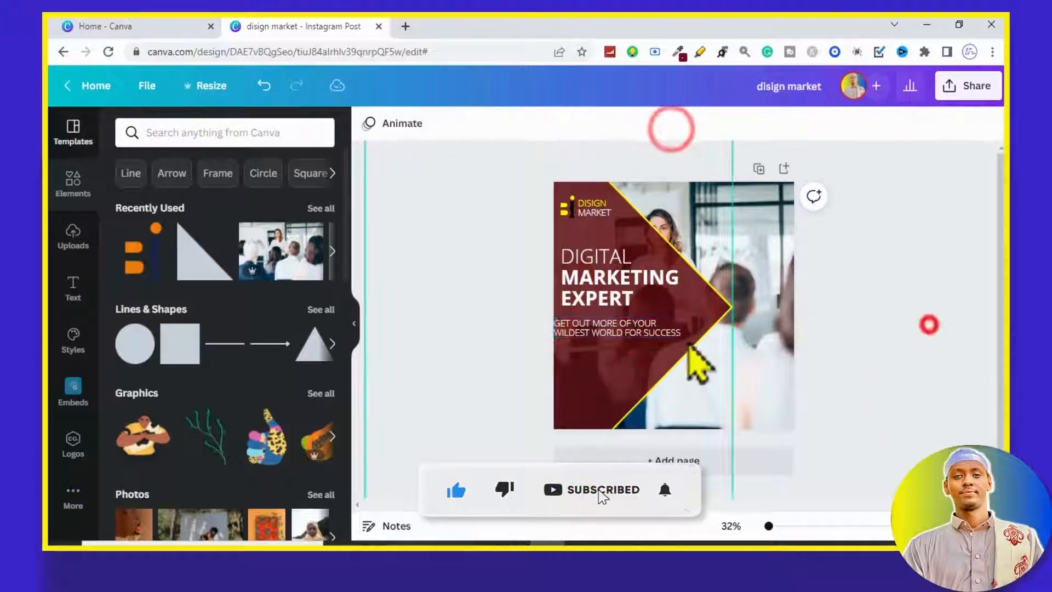
click(665, 331)
drag(631, 366, 635, 361)
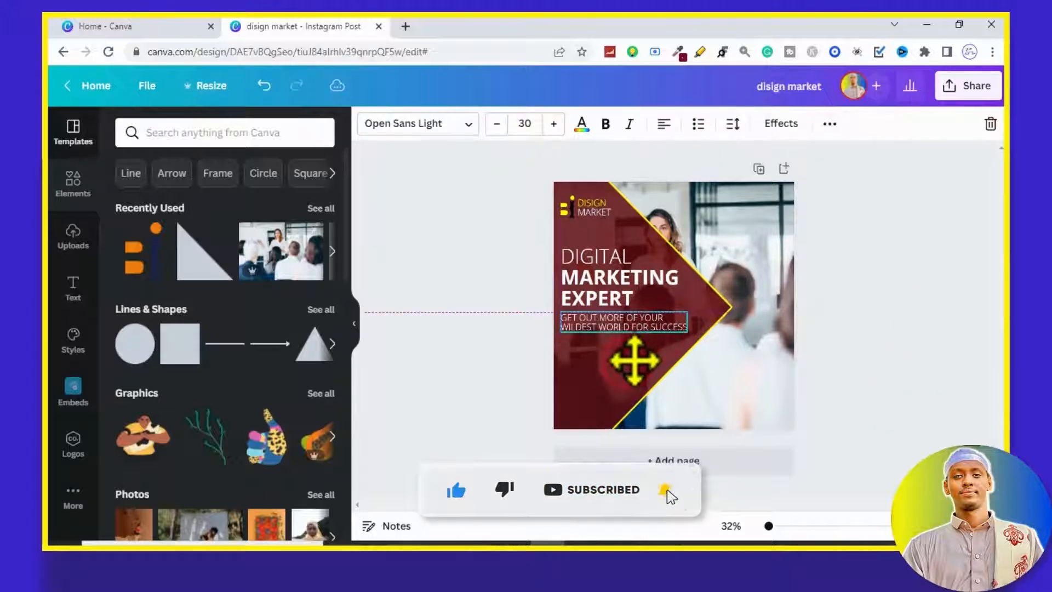
click(928, 368)
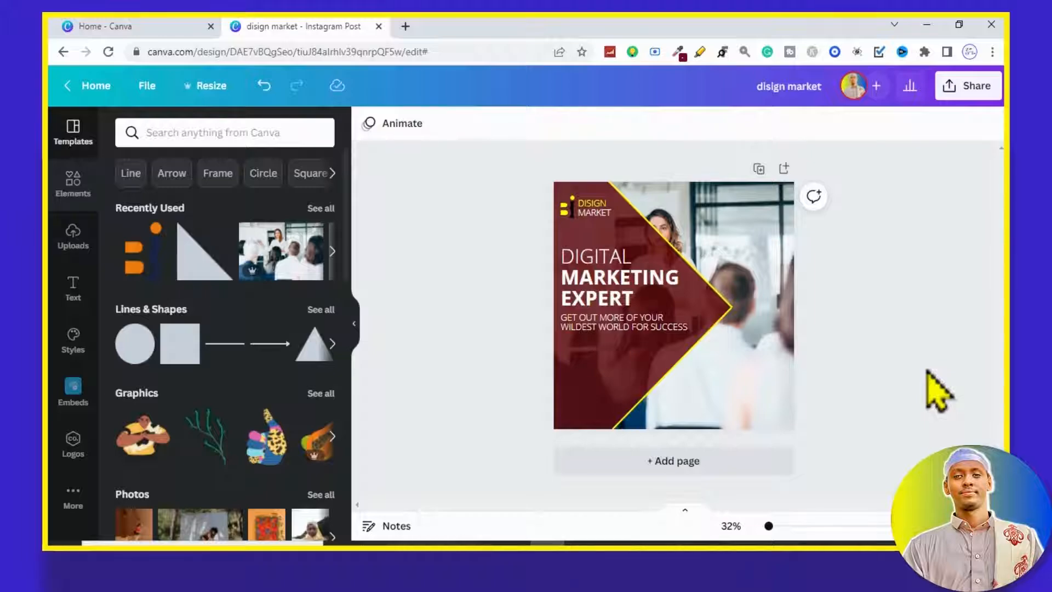
Step: Add a "GET STARTED" text and place it below the tagline
key(t)
drag(684, 336, 627, 380)
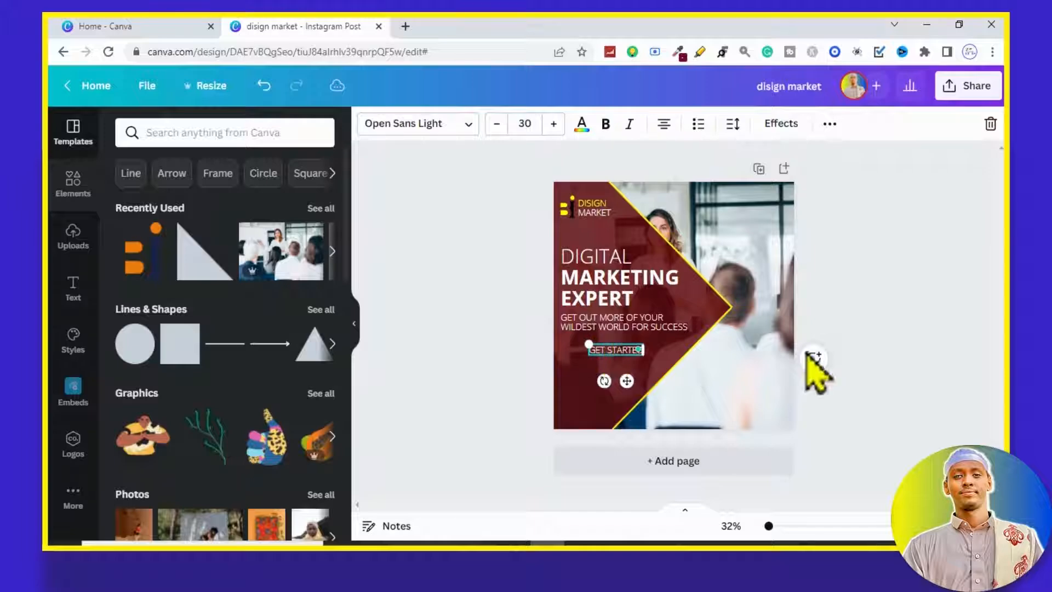
click(872, 372)
Step: Apply the Background text effect to "GET STARTED" and set the effect's colour to yellow
click(616, 350)
click(779, 124)
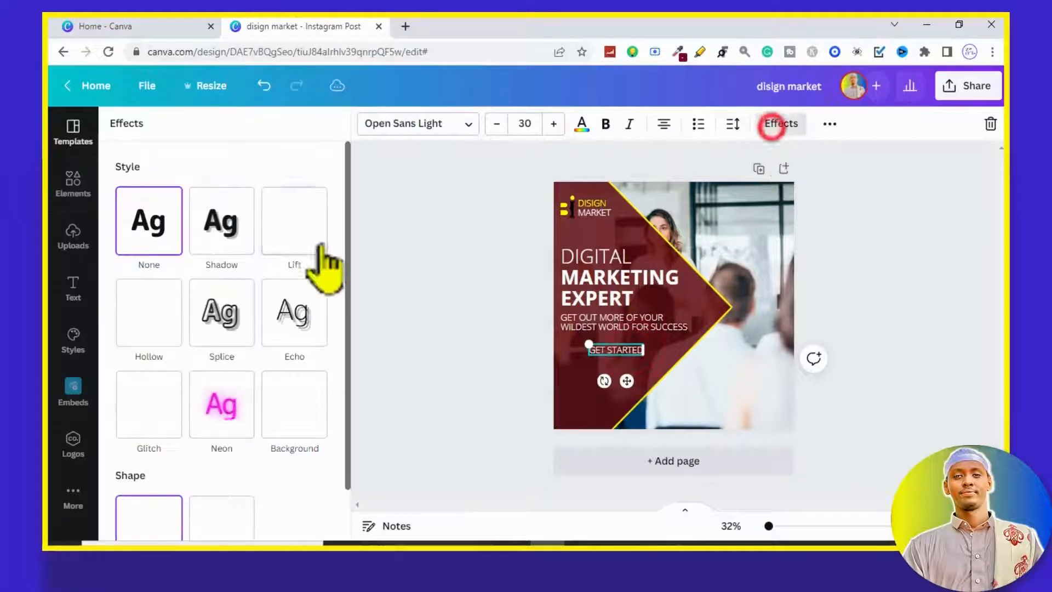
click(299, 417)
click(583, 124)
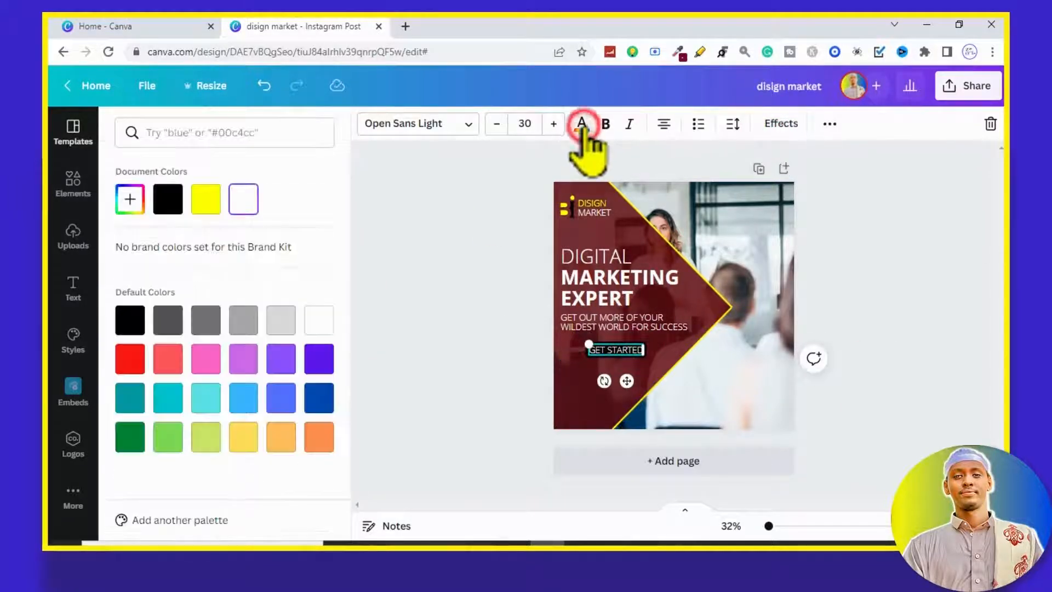
click(782, 124)
drag(347, 343, 317, 483)
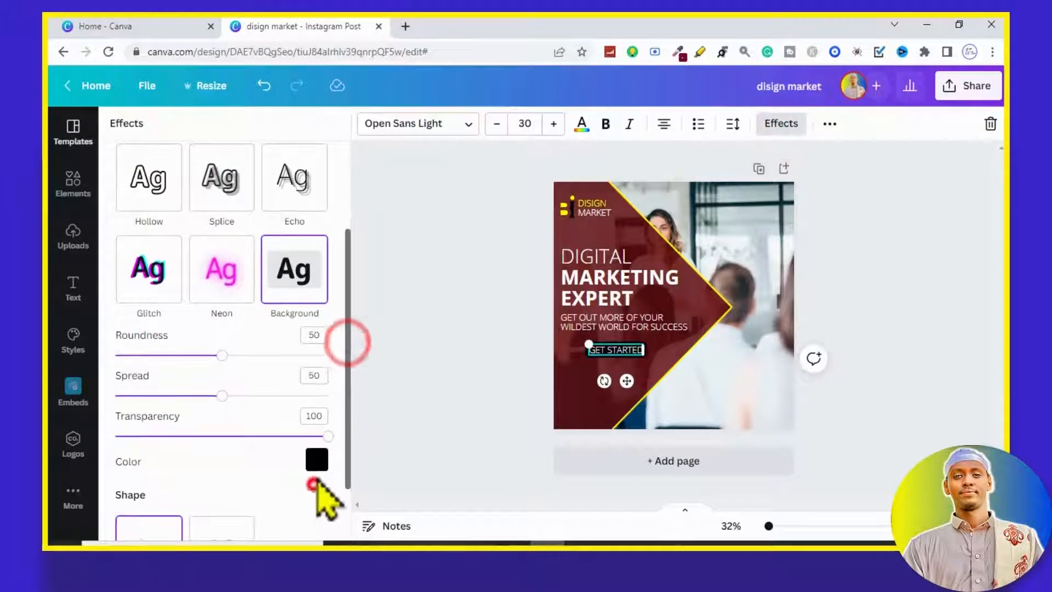
click(317, 463)
click(200, 250)
click(492, 280)
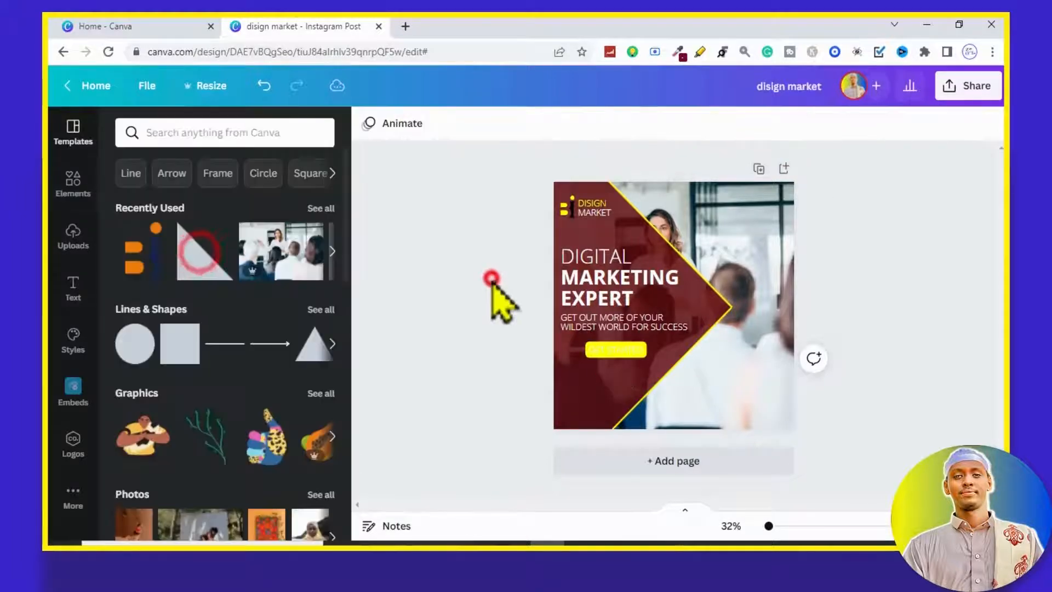
Step: Colour the "GET STARTED" text black and make it bold
click(640, 355)
click(582, 124)
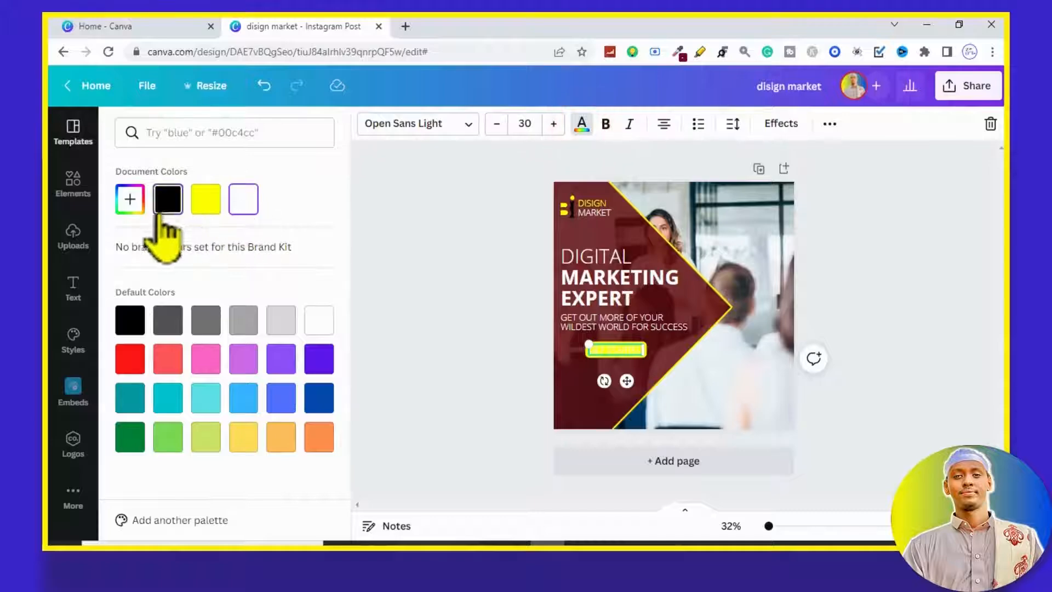
click(159, 206)
click(453, 278)
click(604, 350)
click(605, 124)
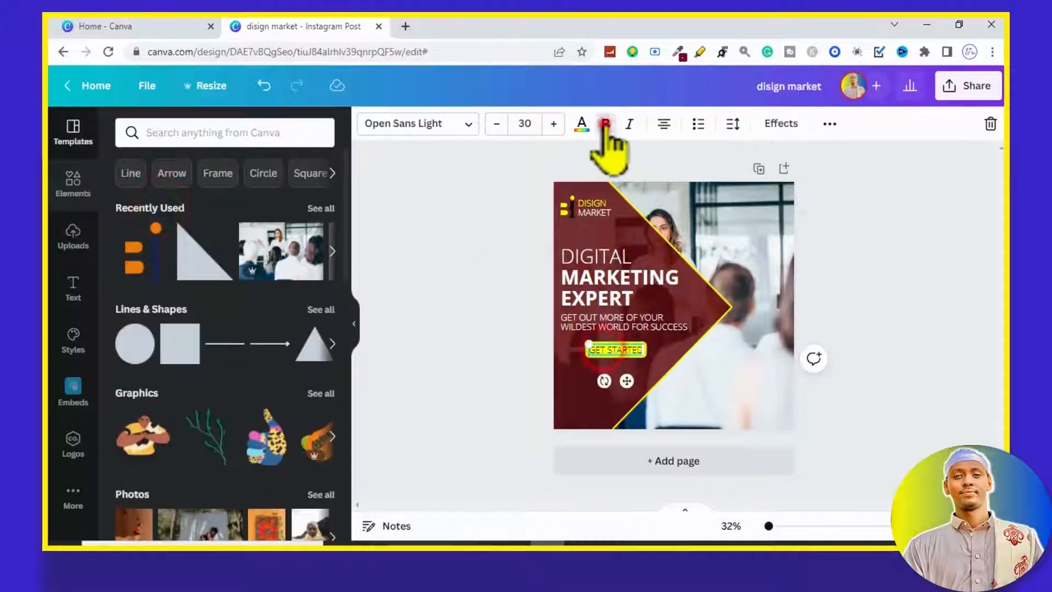
click(475, 358)
Step: Move the "GET STARTED" label up and left so it sits under the start of the tagline
click(631, 354)
drag(630, 381, 612, 374)
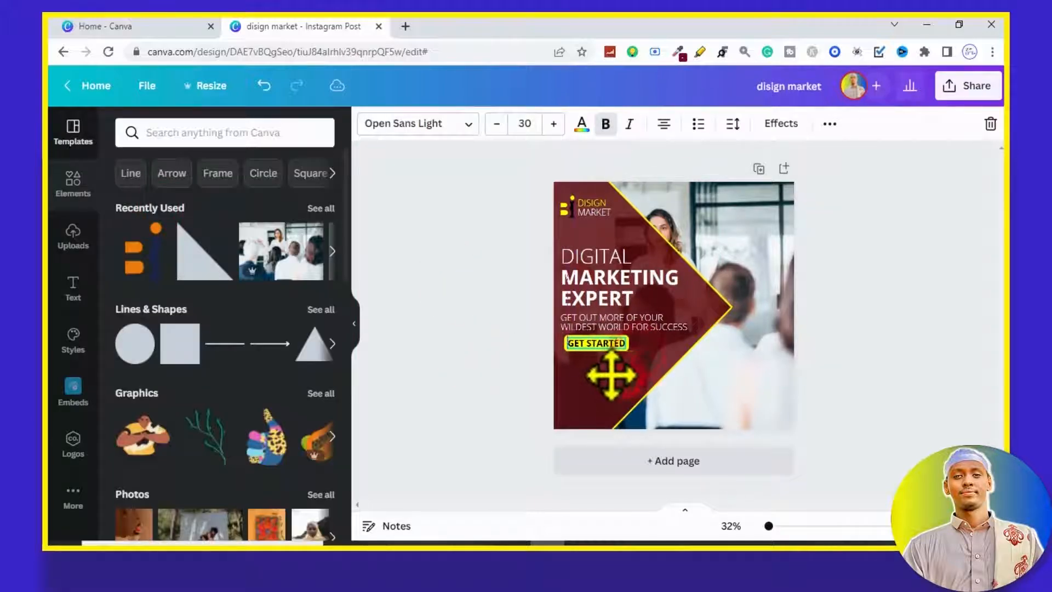
click(883, 359)
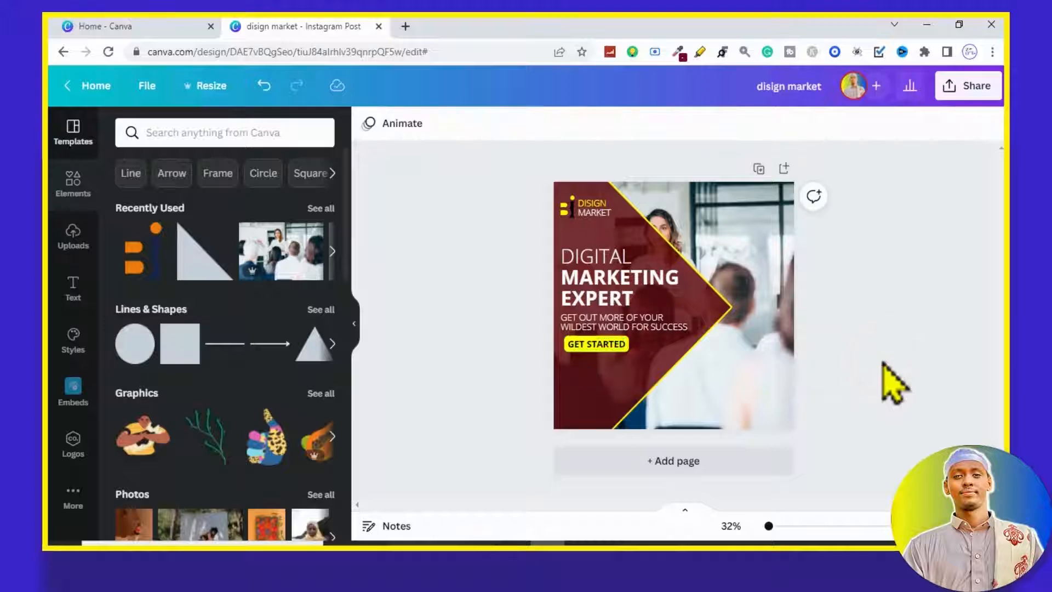
Step: Add the text "GROW YOUR ONLINE BUSINESS" in backticks and place it below the "GET STARTED" label
key(t)
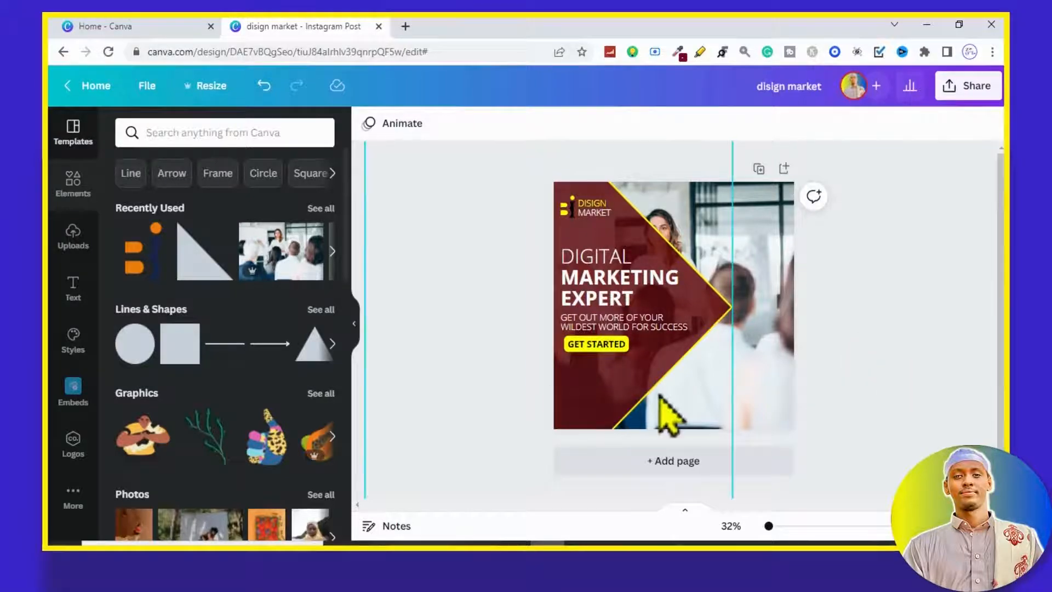
drag(685, 336, 621, 382)
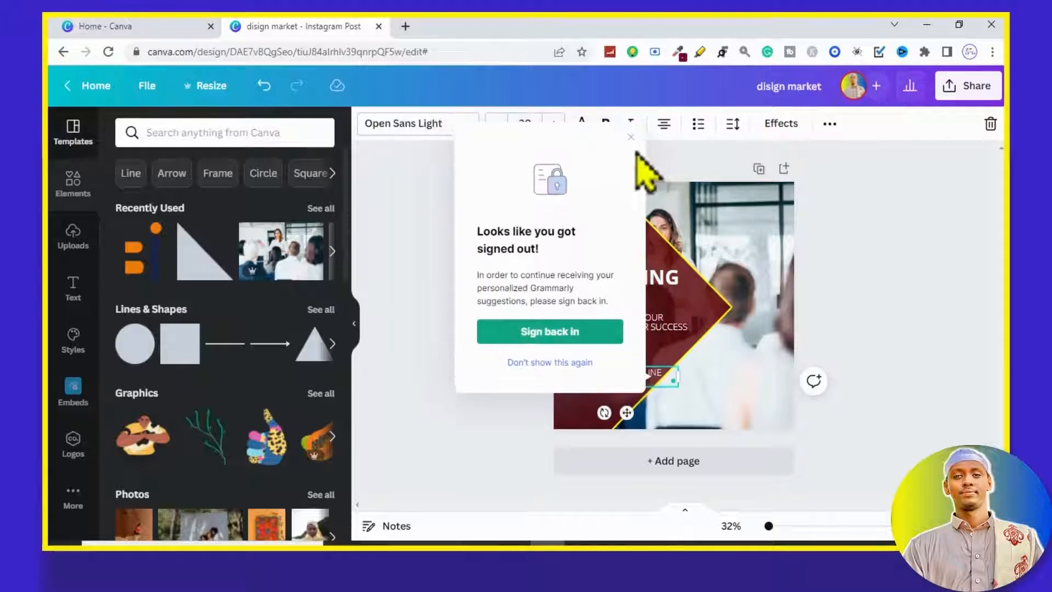
click(631, 137)
click(890, 348)
click(640, 380)
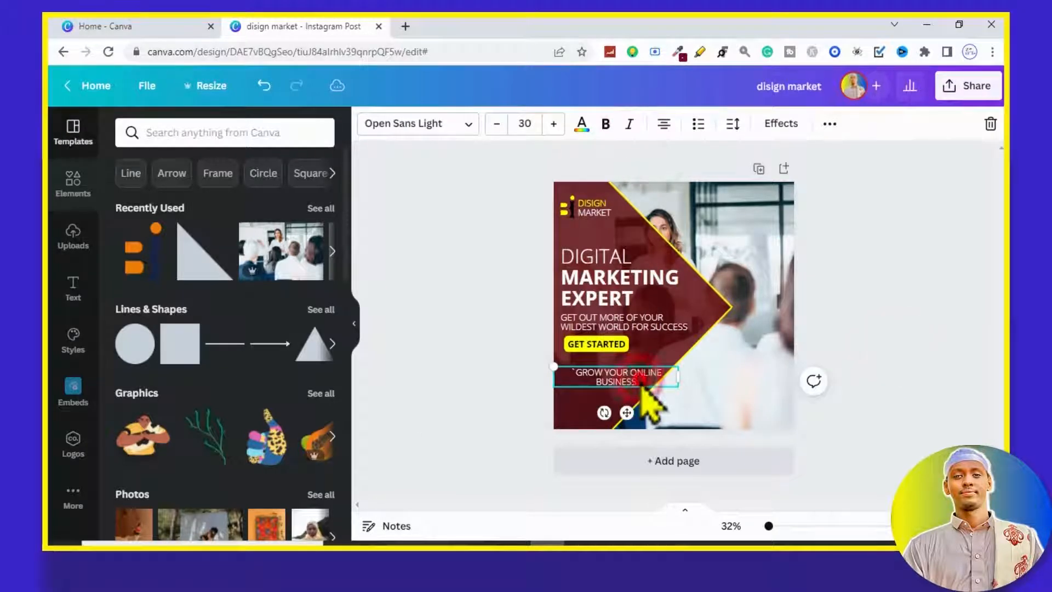
click(900, 363)
Step: Narrow the "GROW YOUR ONLINE BUSINESS" text box to about 418 wide and move it up close beneath the "GET STARTED" label
click(616, 383)
drag(678, 378, 648, 379)
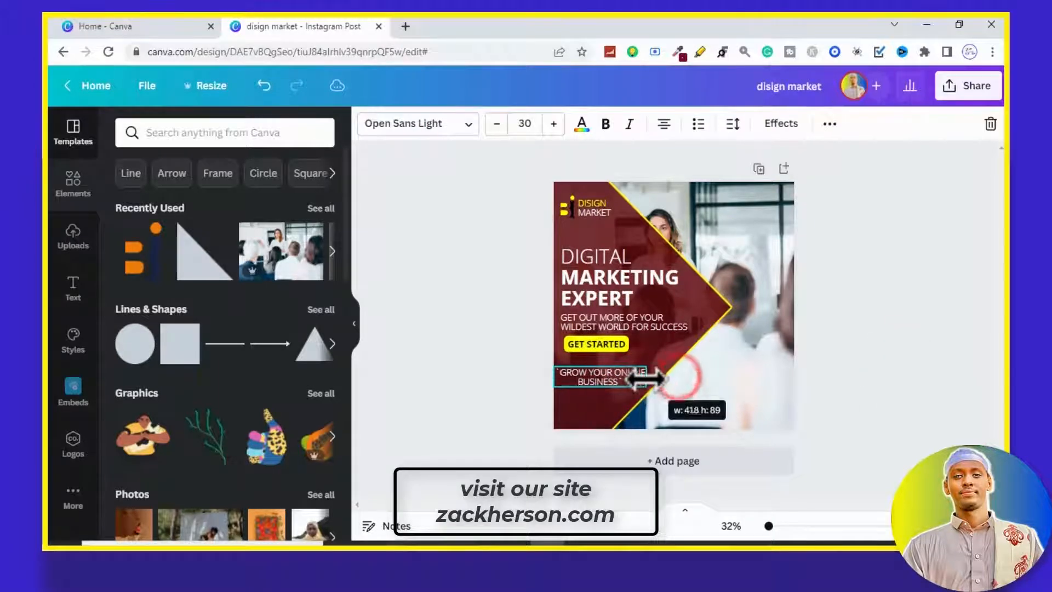
drag(606, 418, 617, 411)
Step: Colour the "GROW YOUR ONLINE BUSINESS" text yellow and nudge it into line with the text above
click(581, 123)
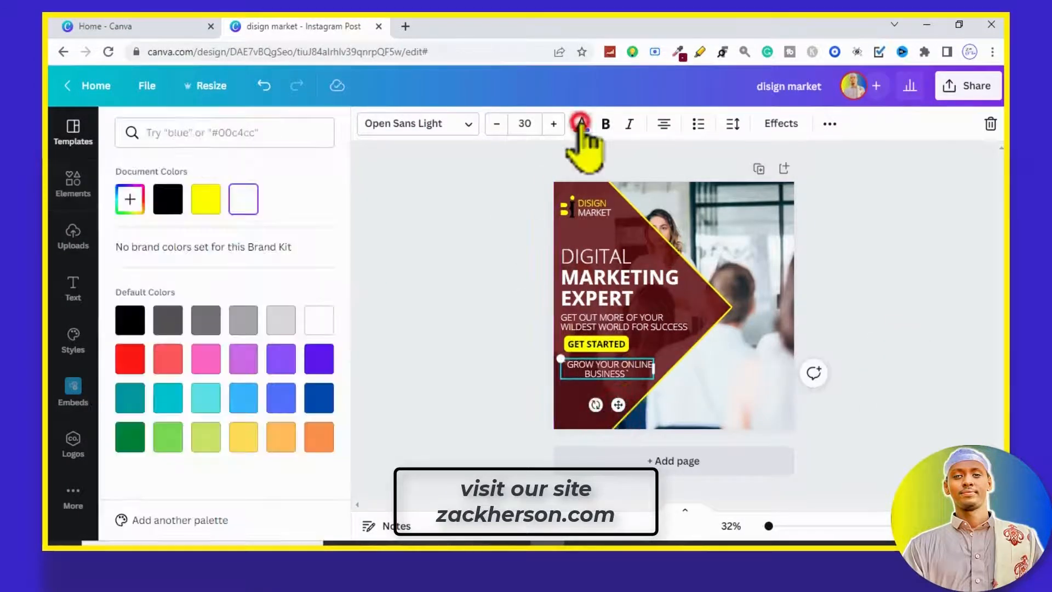
click(206, 199)
click(507, 324)
click(628, 372)
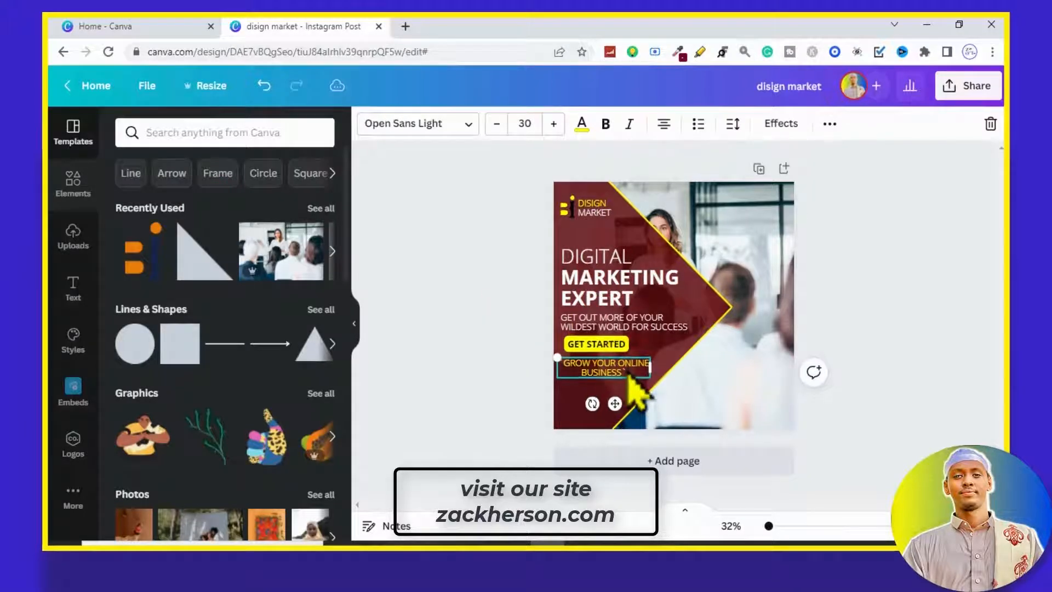
click(881, 387)
click(275, 135)
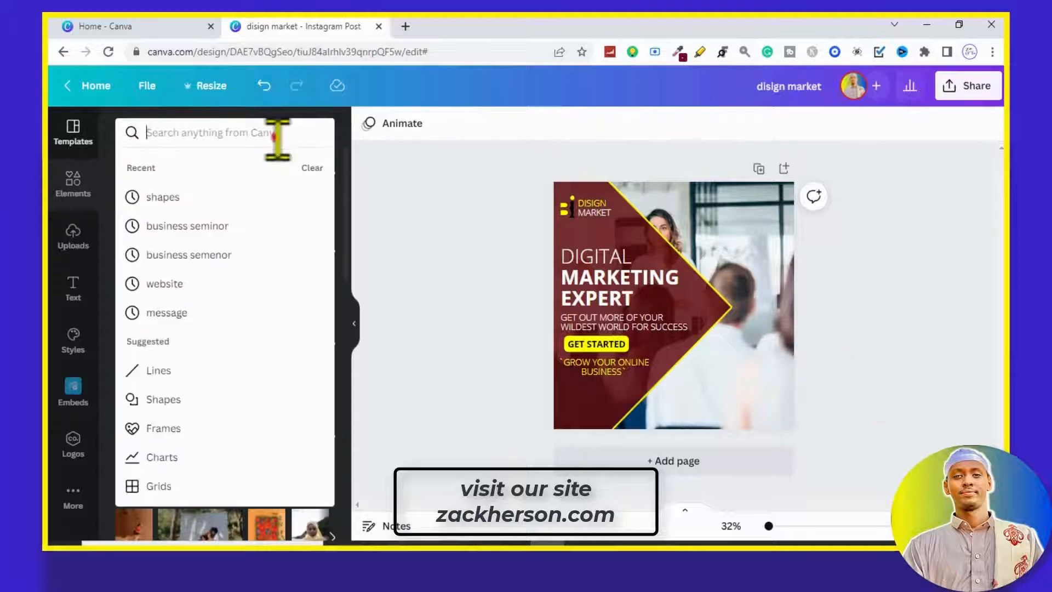
click(411, 236)
click(316, 308)
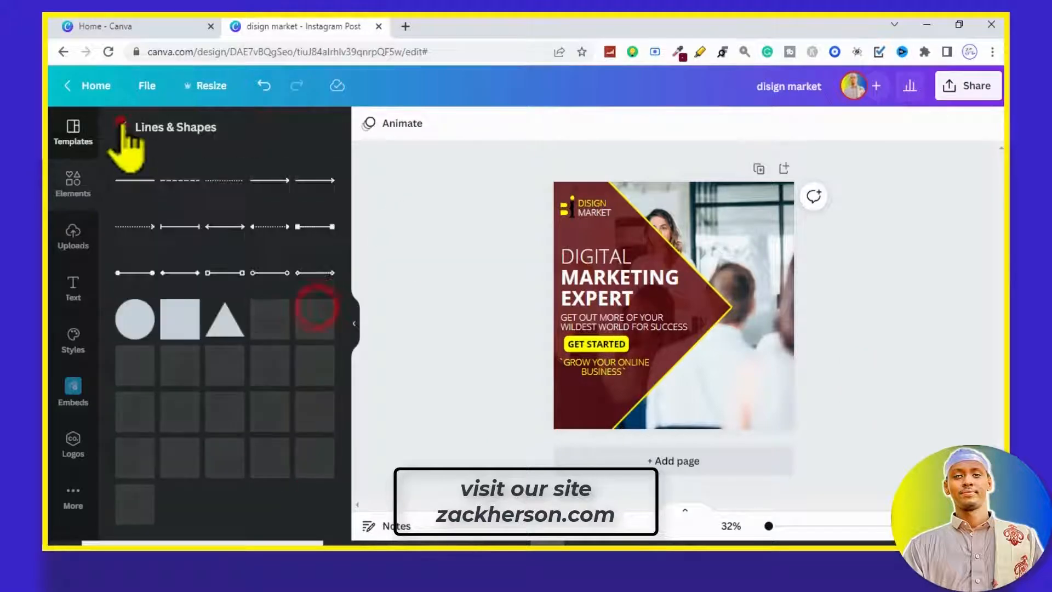
click(122, 125)
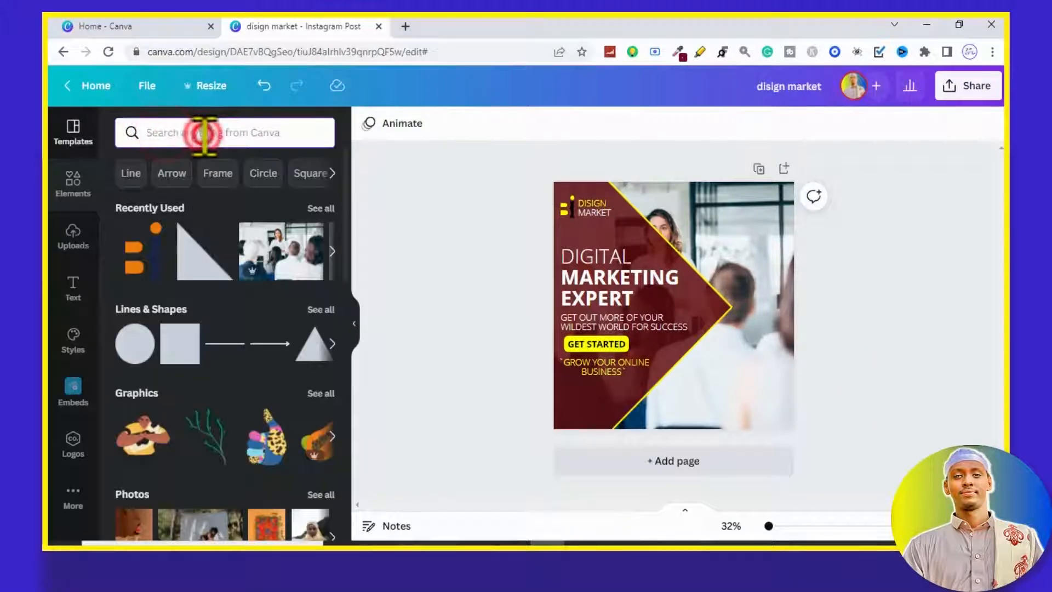
Step: Search the elements for "message", limit the results to graphics and look through them for a suitable icon
click(204, 134)
text(mess)
click(209, 197)
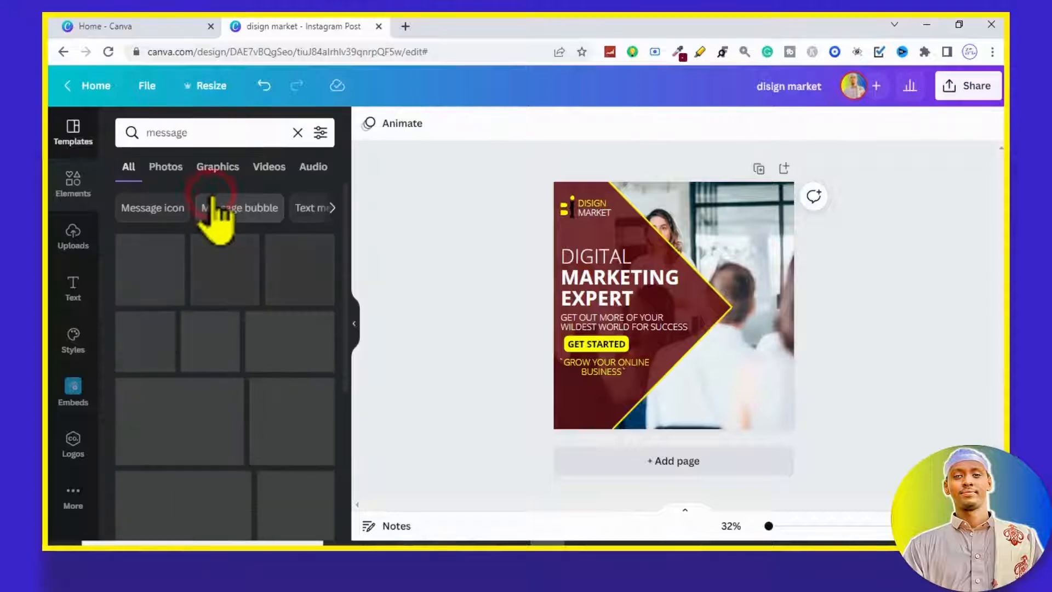
scroll(247, 318, down, 3)
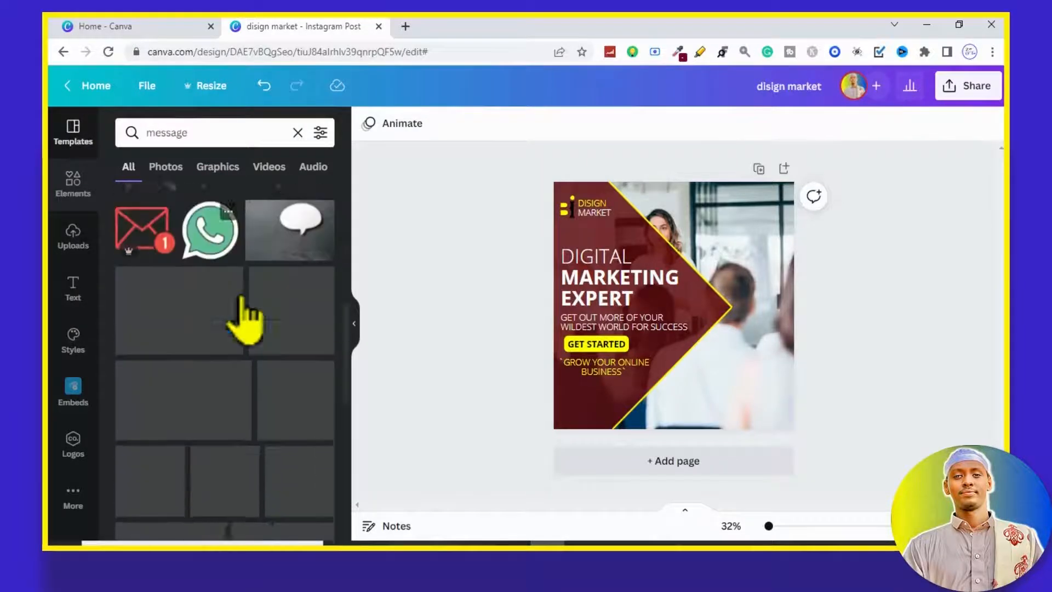
scroll(247, 306, up, 3)
scroll(246, 317, down, 5)
click(229, 160)
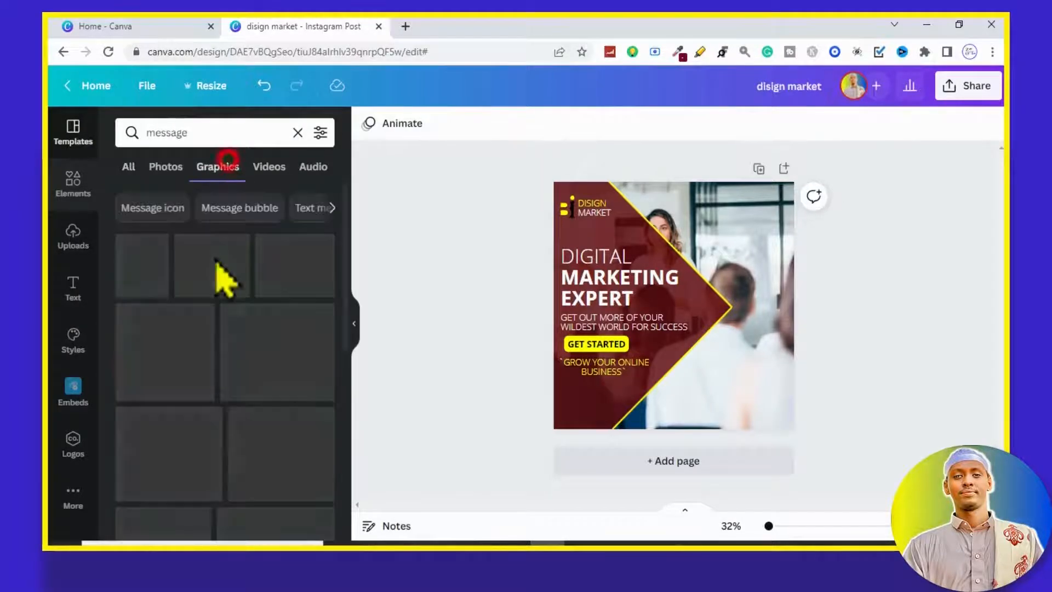
scroll(221, 277, down, 10)
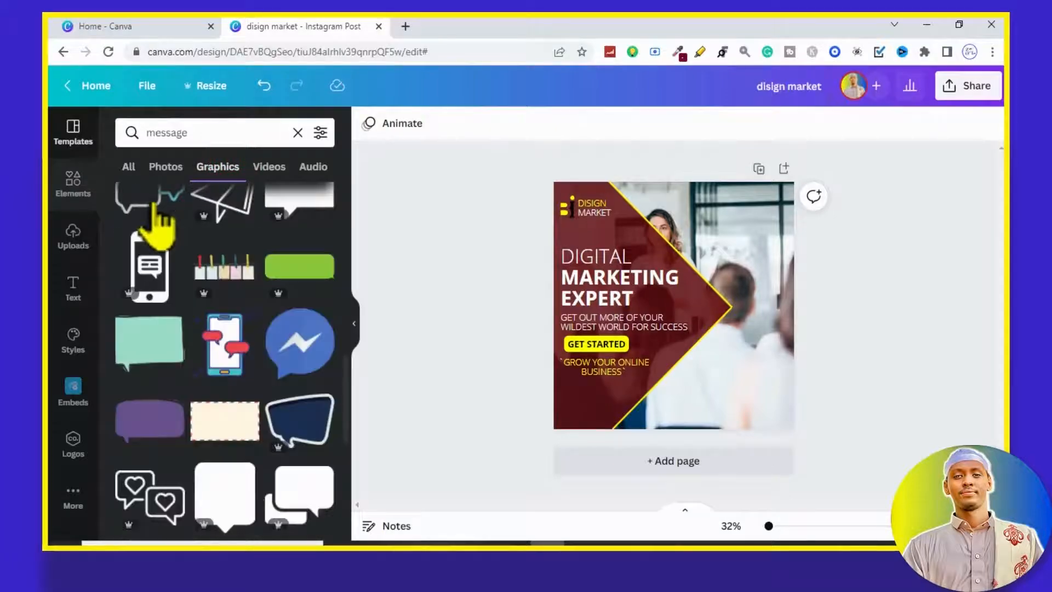
scroll(157, 214, down, 10)
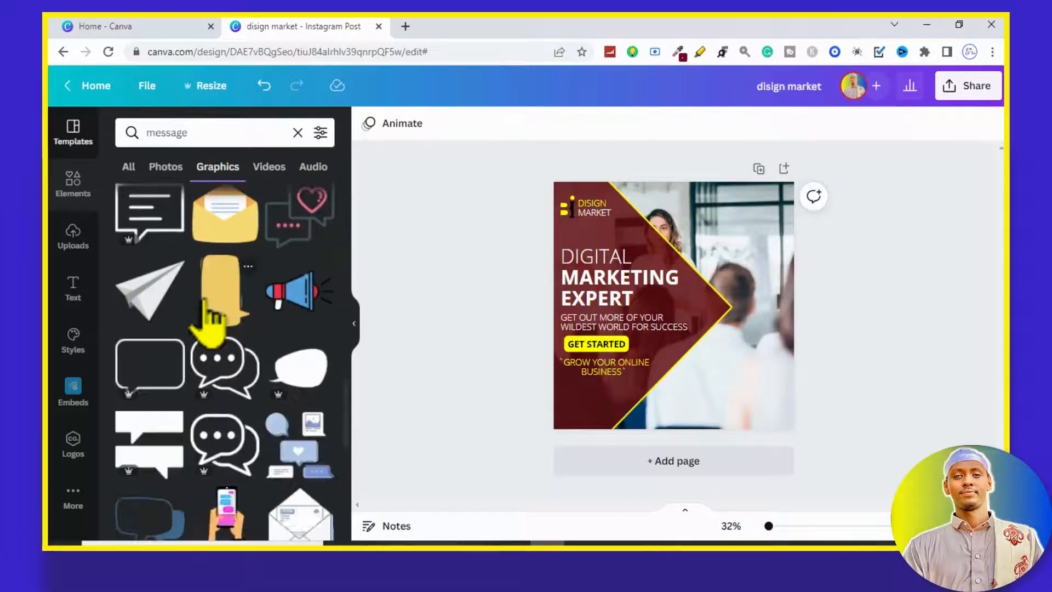
click(296, 222)
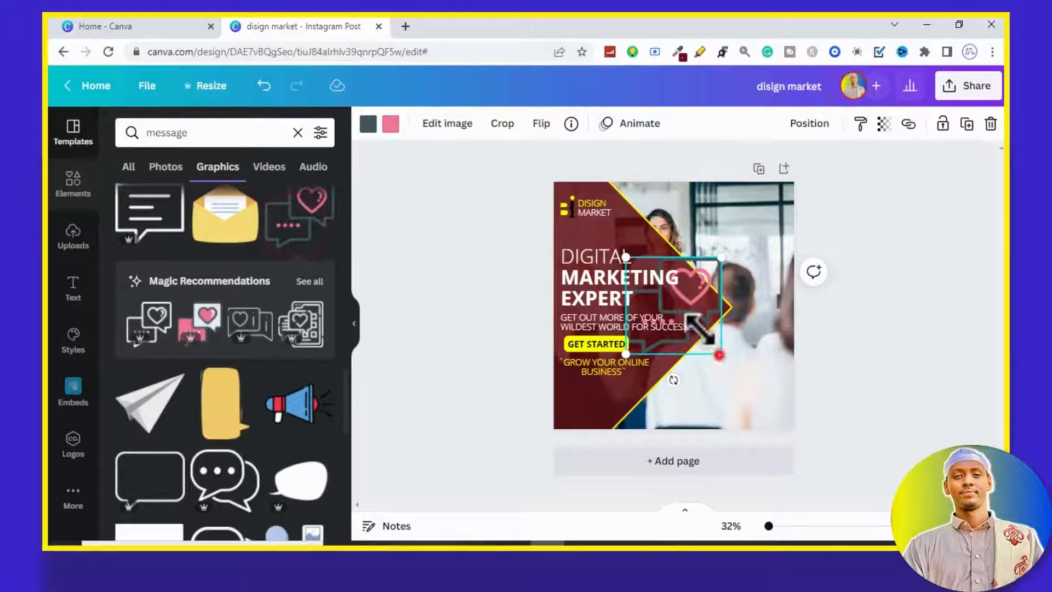
drag(720, 356, 671, 302)
drag(660, 327, 581, 405)
click(991, 124)
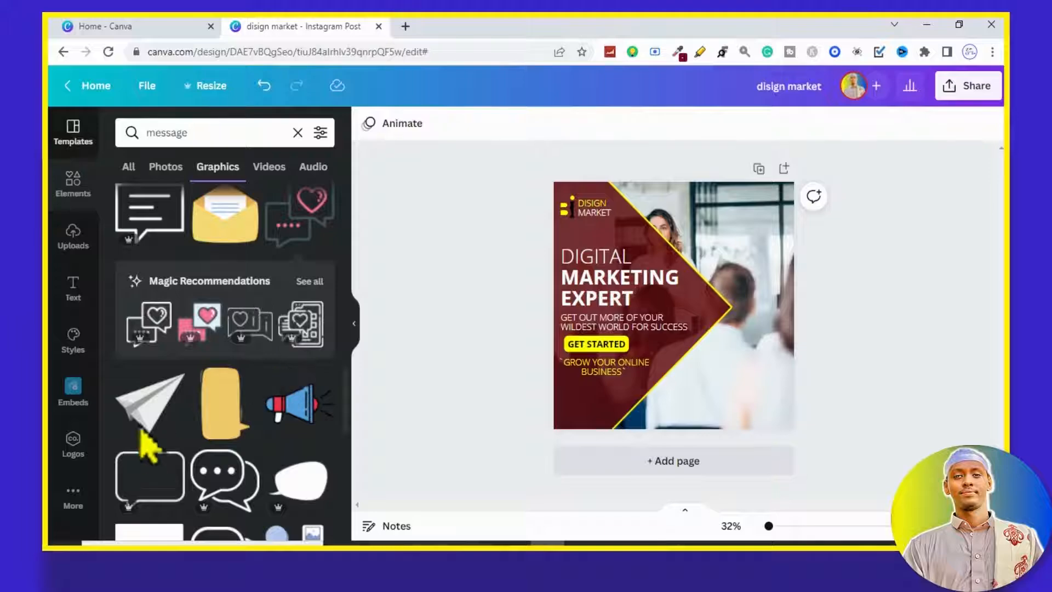
Step: Add the double speech-bubble graphic with three dots to the post and shrink it to about 216 by 190
scroll(148, 441, up, 3)
scroll(153, 427, down, 10)
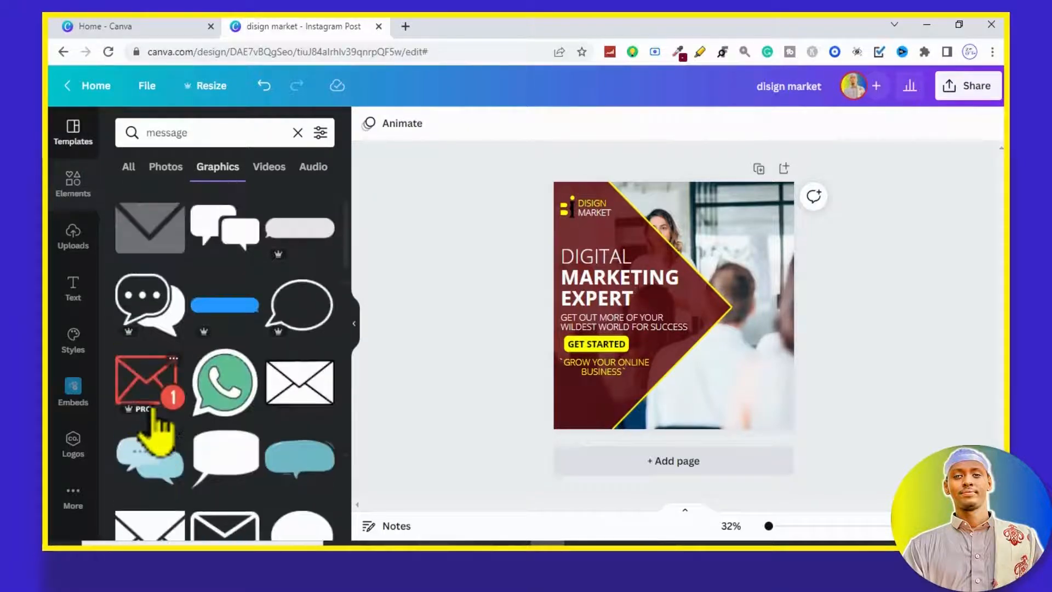
scroll(153, 422, up, 10)
click(145, 419)
drag(721, 347, 674, 296)
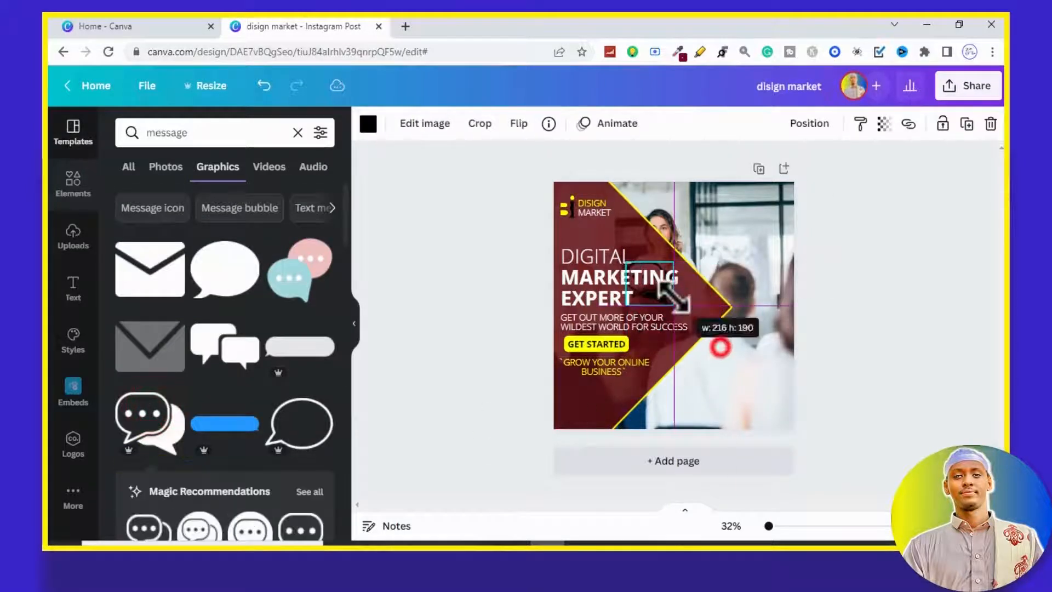
Step: Recolour the speech-bubble icon yellow and place it small in the lower-left corner of the post's dark red shape
click(368, 123)
click(206, 199)
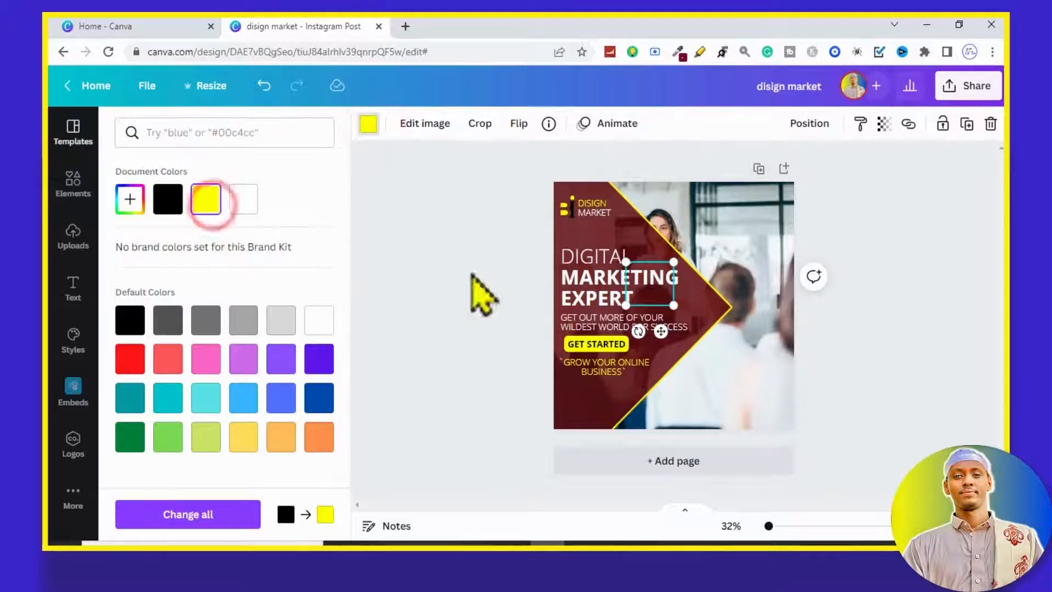
drag(662, 333, 575, 430)
click(896, 360)
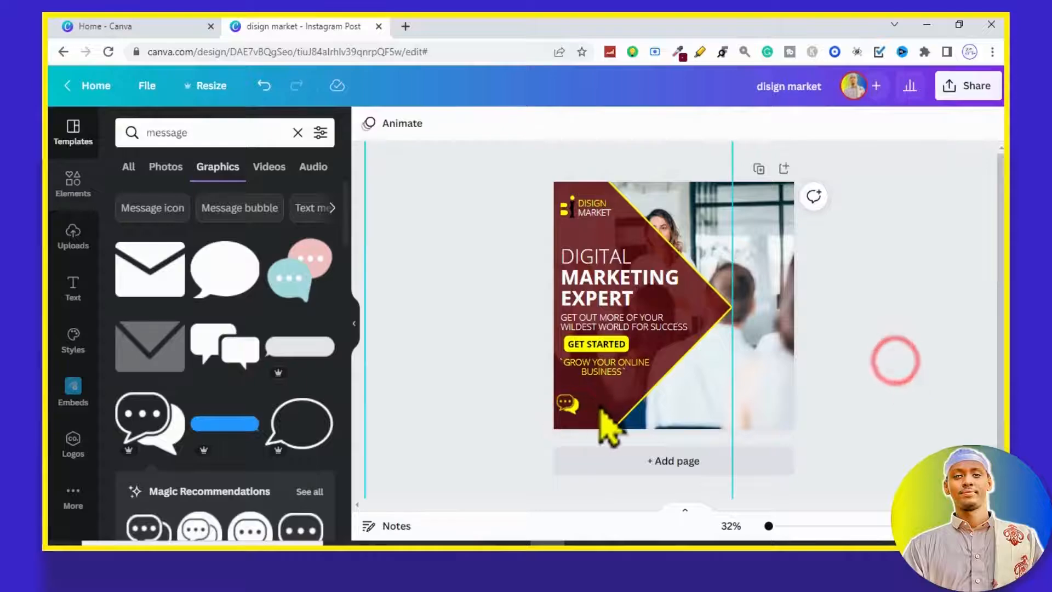
Step: Add a new text box to the post and move it down toward the speech-bubble icon
key(t)
drag(686, 333, 686, 394)
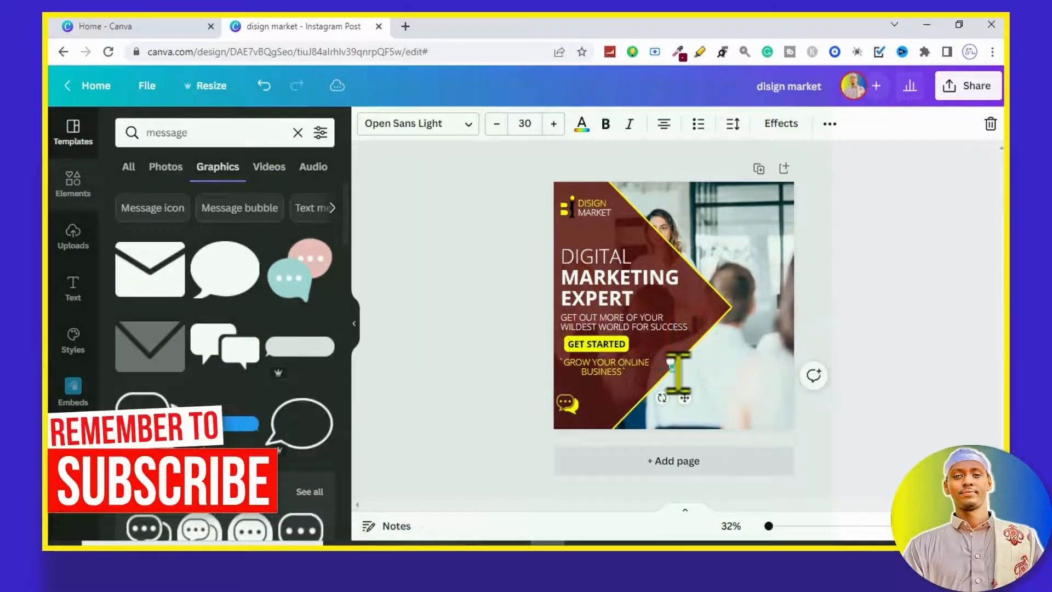